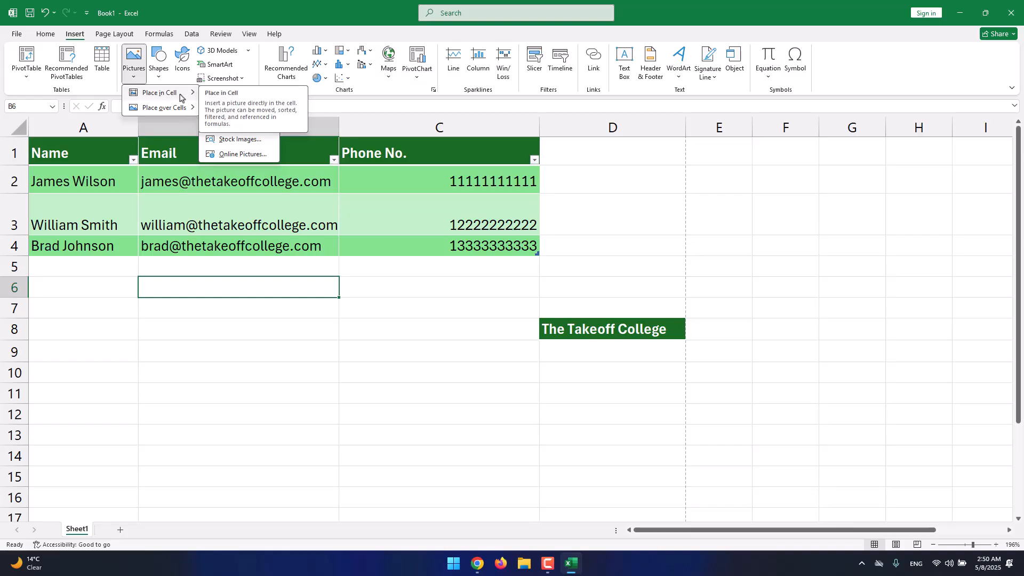
Place the picture logo.png from this device inside cell B6.
mouse_move(178, 110)
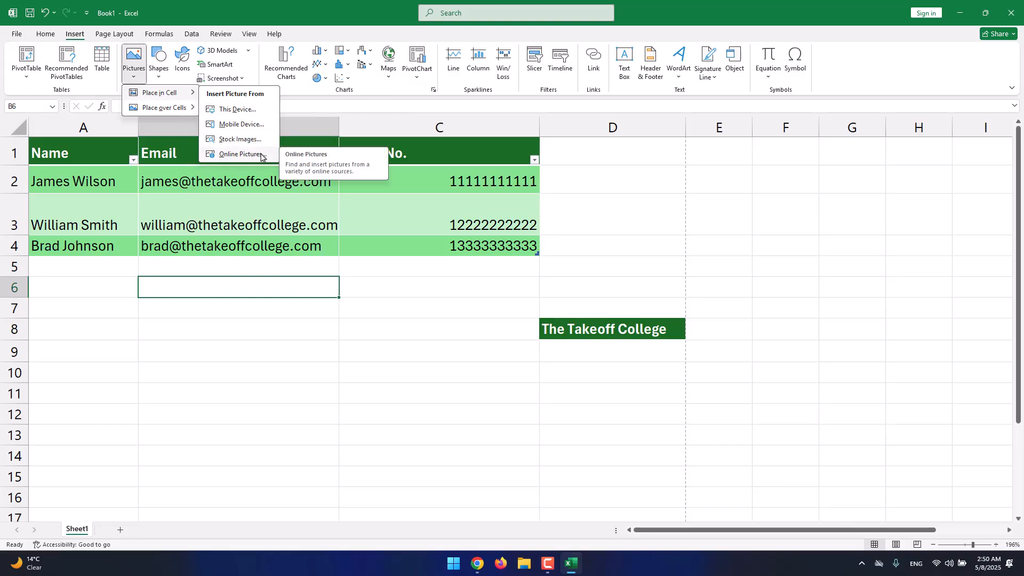
click(251, 110)
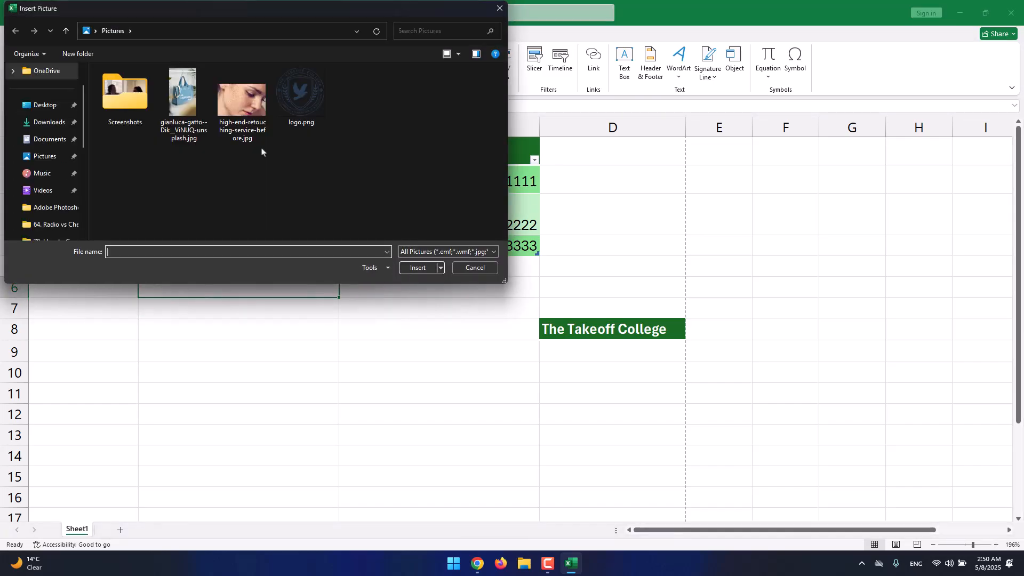
double_click(302, 109)
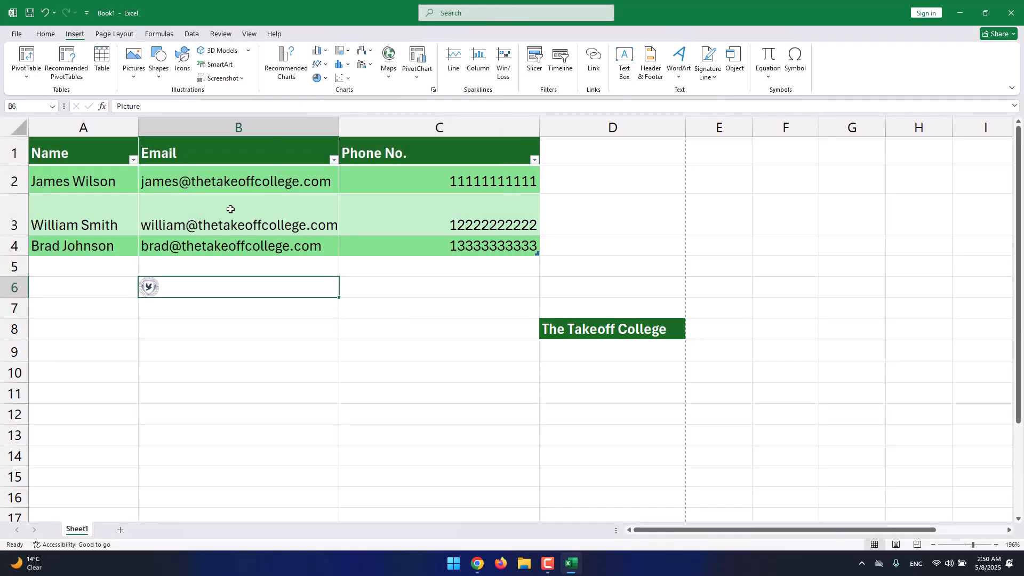
Open the picture cell B6 for editing and clear its contents.
double_click(151, 285)
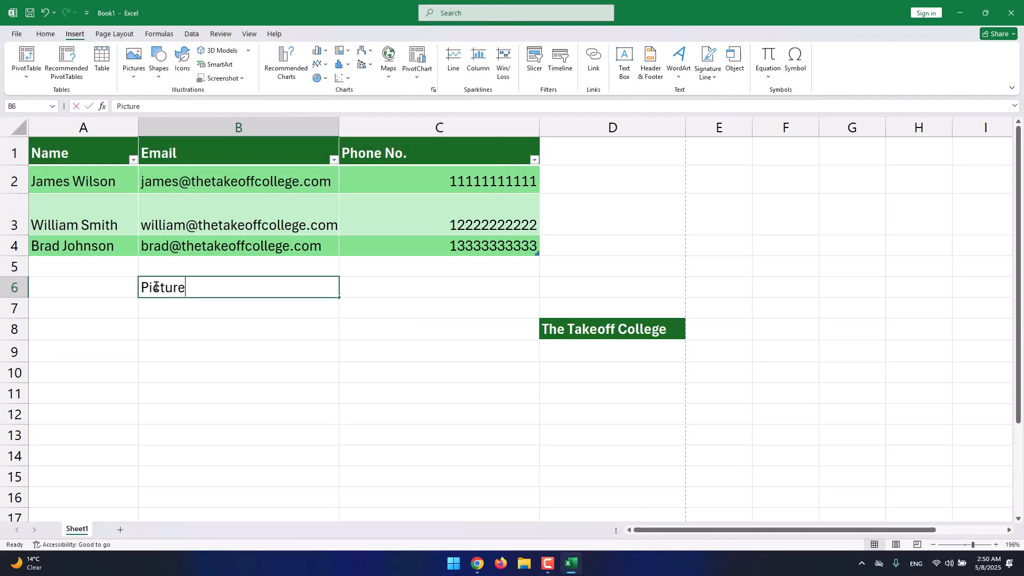
key(Return)
double_click(199, 282)
double_click(173, 285)
key(BackSpace)
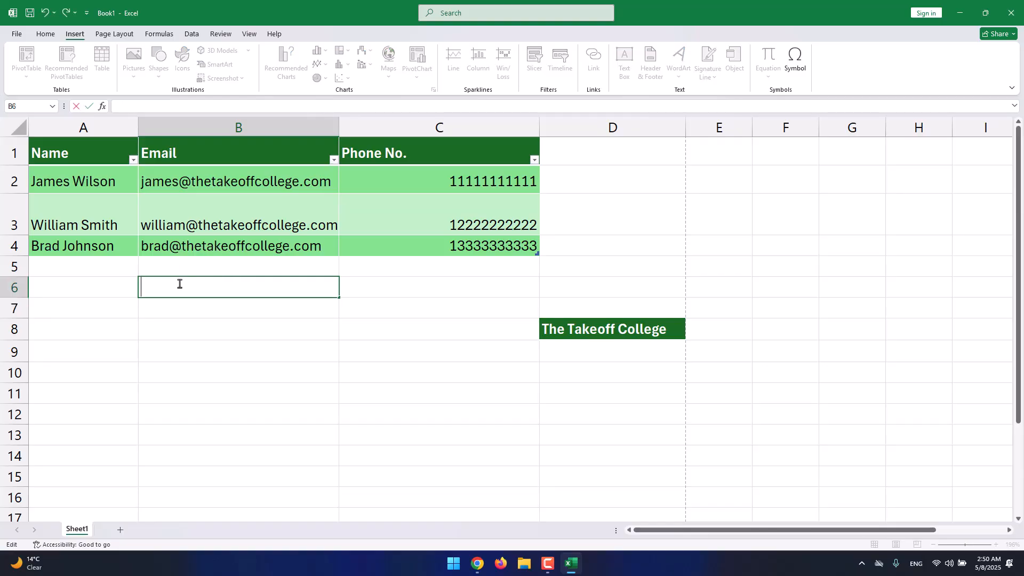
click(182, 283)
Insert logo.png from this device as an in-cell picture in the empty cell B6.
click(135, 77)
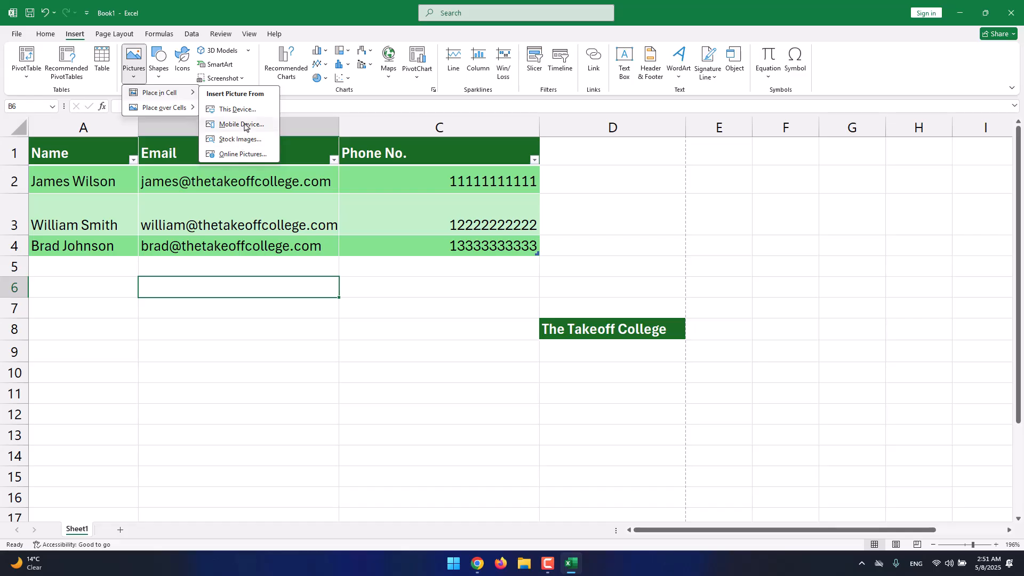
click(243, 124)
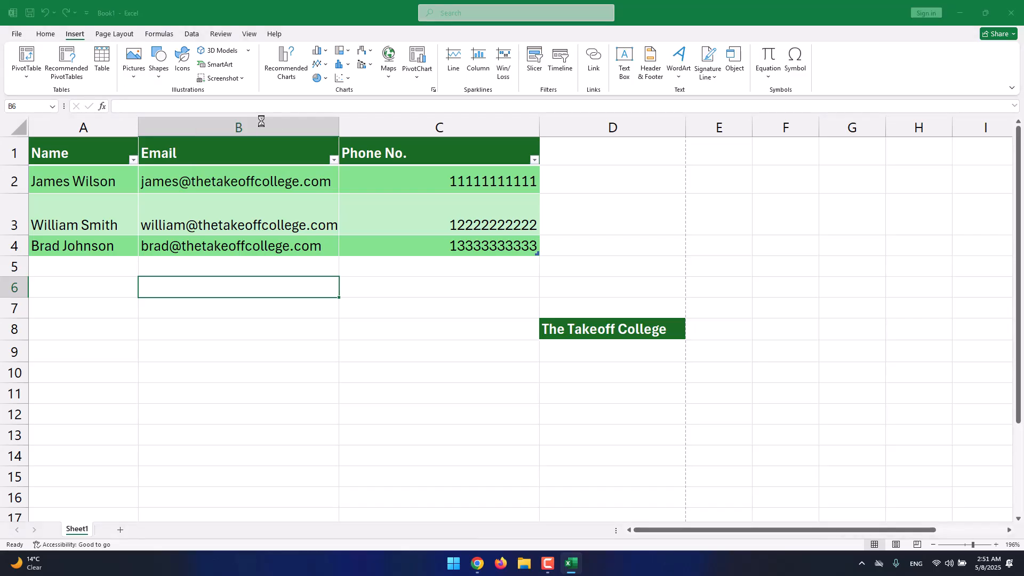
double_click(302, 99)
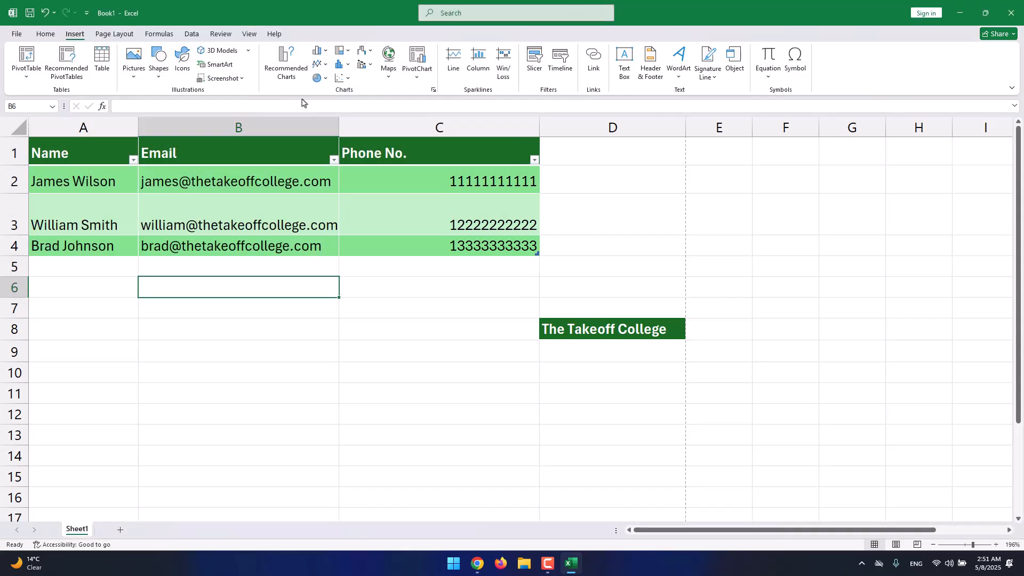
click(231, 311)
click(176, 283)
Set the height of row 6 to 30 to enlarge the logo in its cell.
click(45, 34)
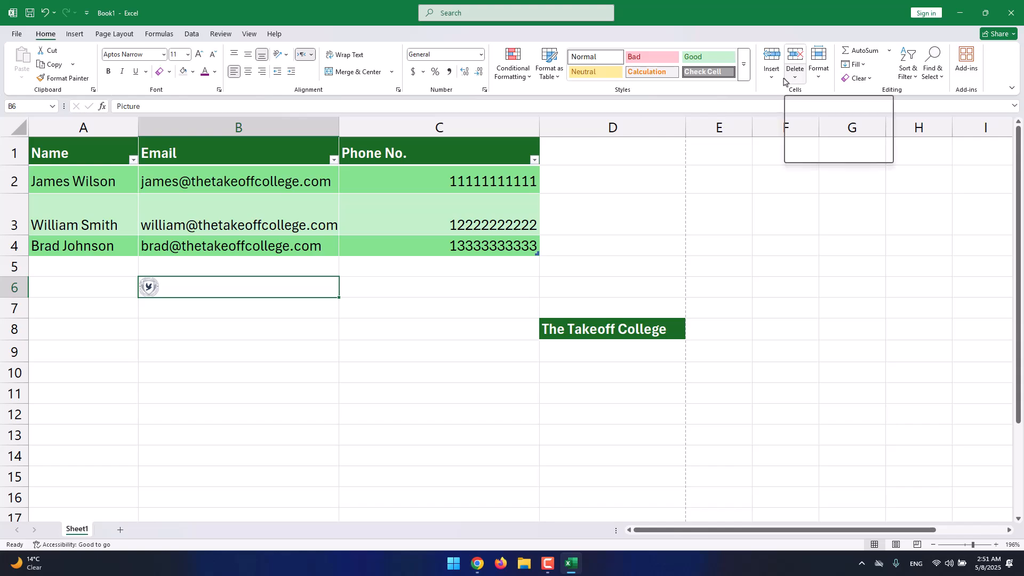
click(821, 80)
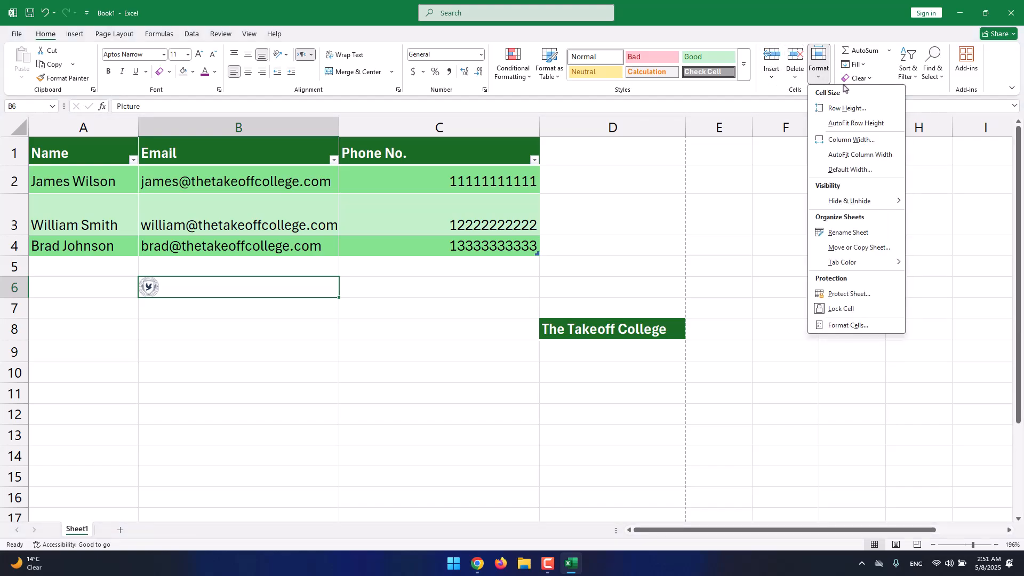
click(847, 108)
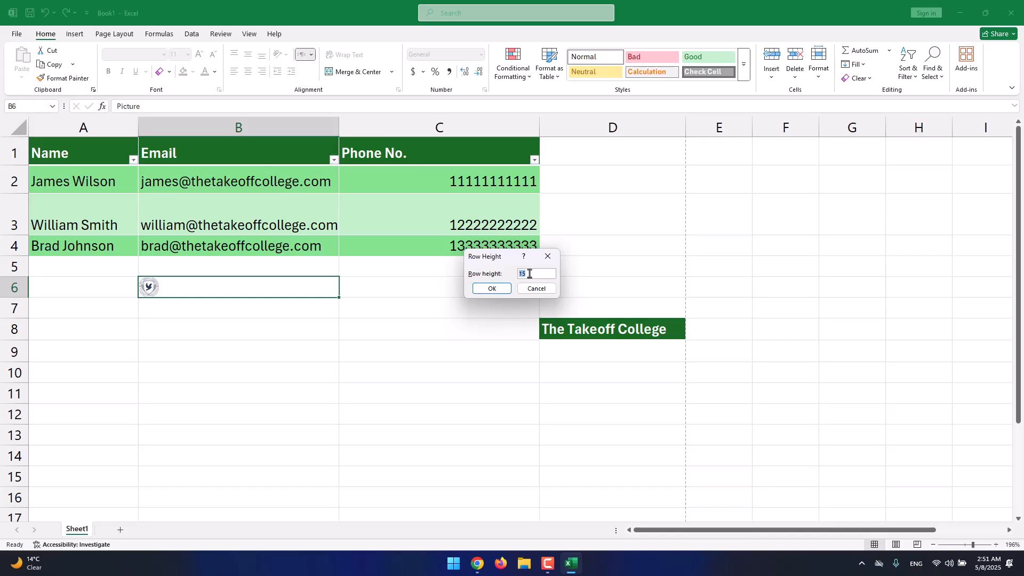
click(492, 289)
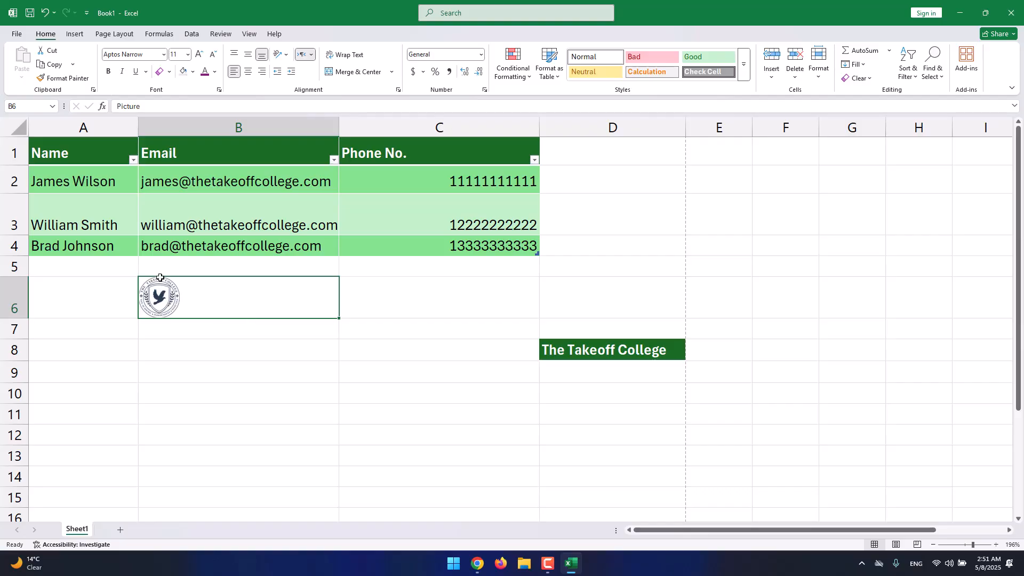
Insert logo.png from this device again, this time as a picture placed over the cells.
click(79, 35)
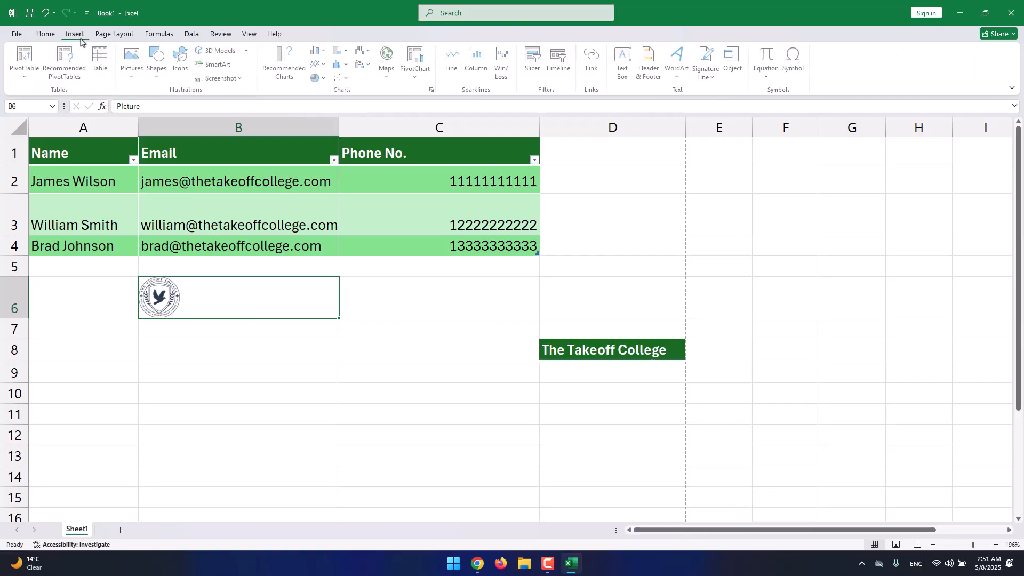
click(138, 80)
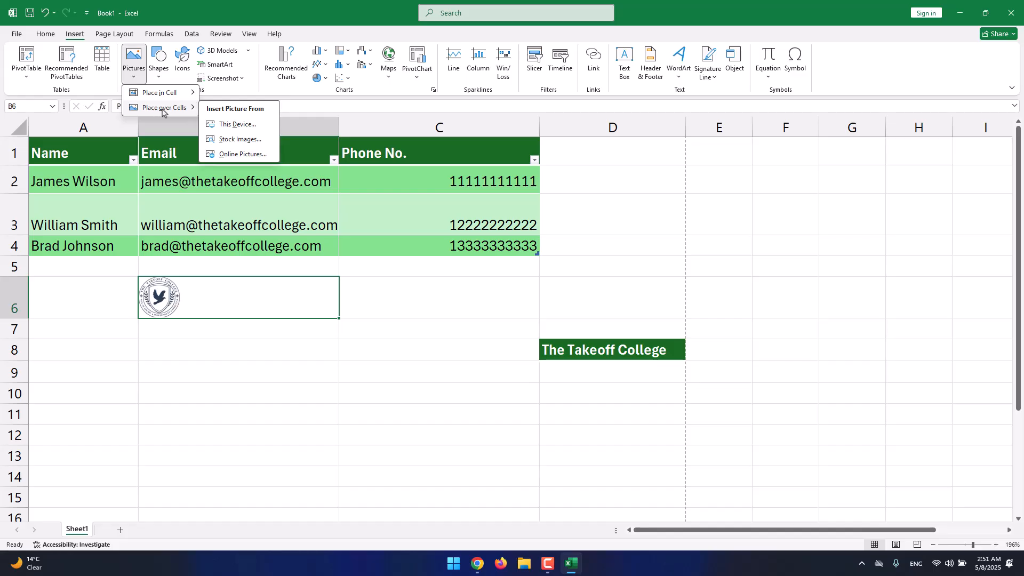
click(236, 125)
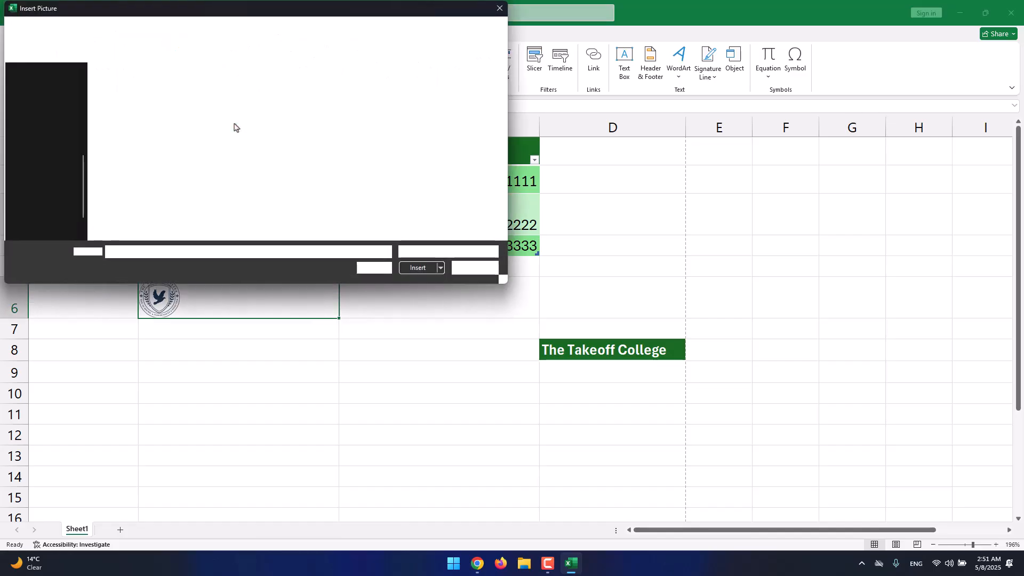
double_click(279, 106)
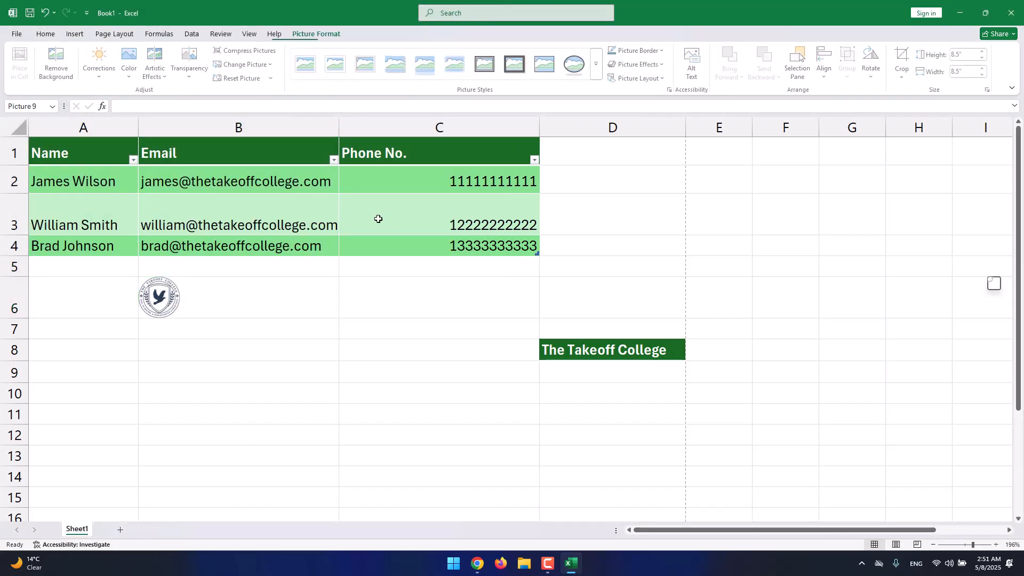
Shrink the floating logo to about 1.95" by 1.95" and move it below the table, beside the small logo in B6.
drag(778, 359, 717, 291)
drag(900, 224, 453, 391)
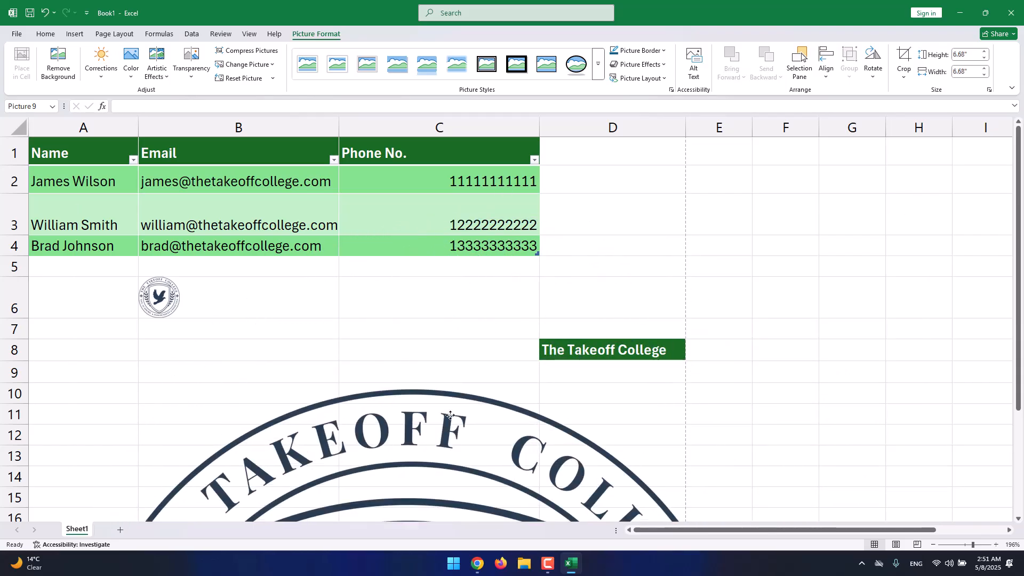
drag(443, 436, 478, 235)
drag(783, 192, 394, 436)
drag(375, 458, 414, 235)
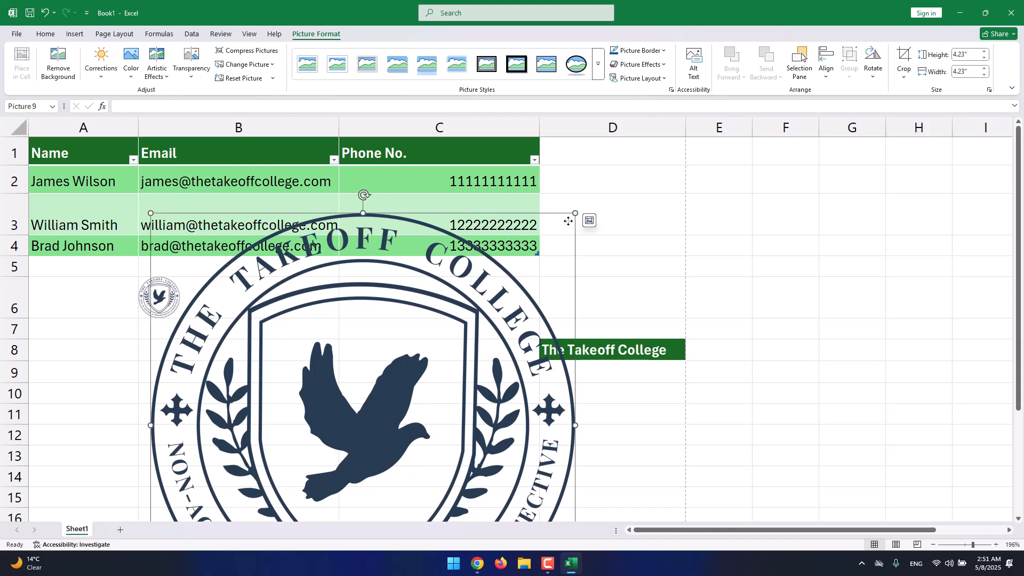
drag(575, 214, 346, 457)
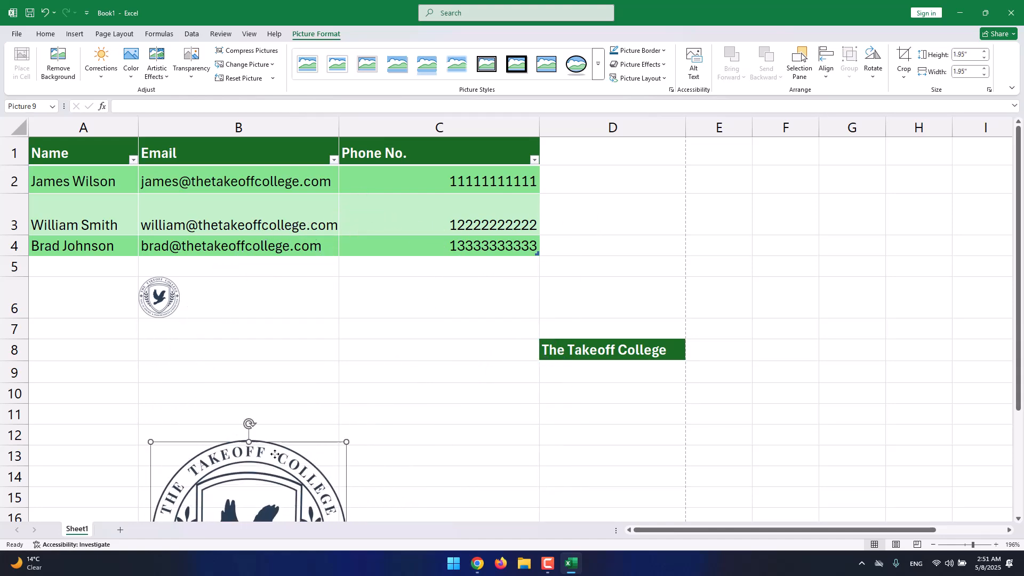
drag(275, 484, 350, 308)
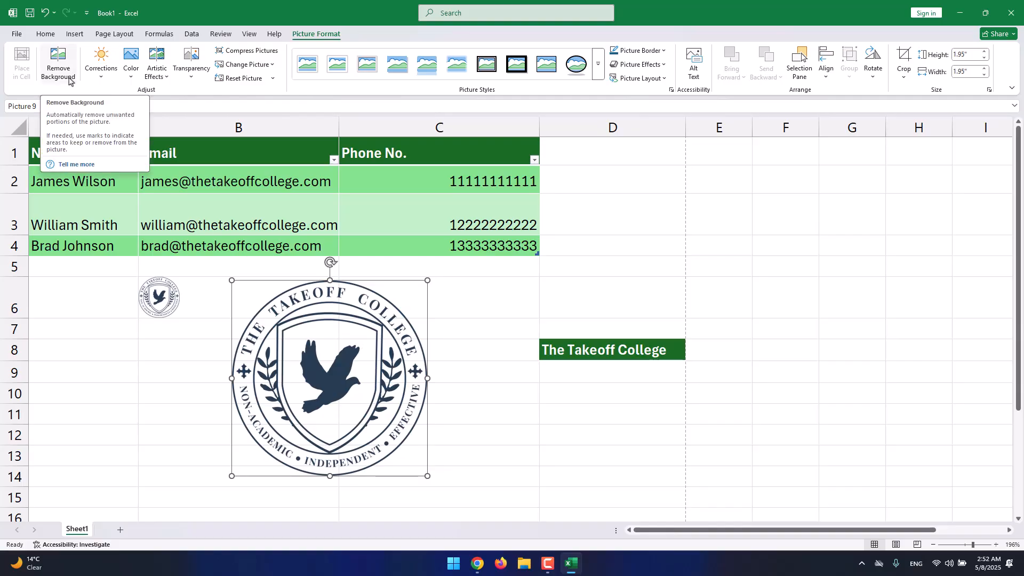
Browse the brightness and contrast corrections, and recolor the floating logo with Dark Green, Accent color 3 Light.
click(103, 79)
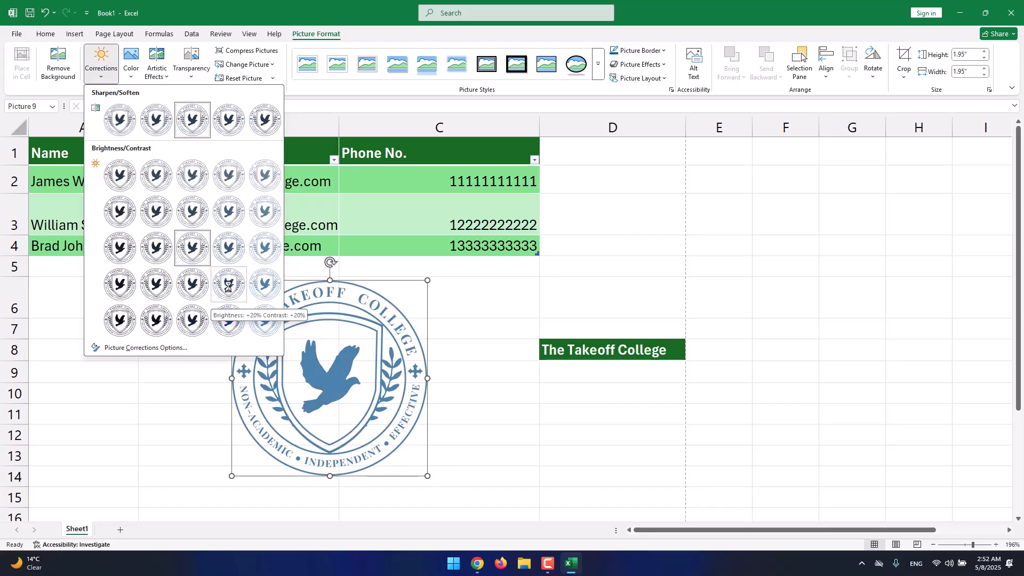
click(130, 73)
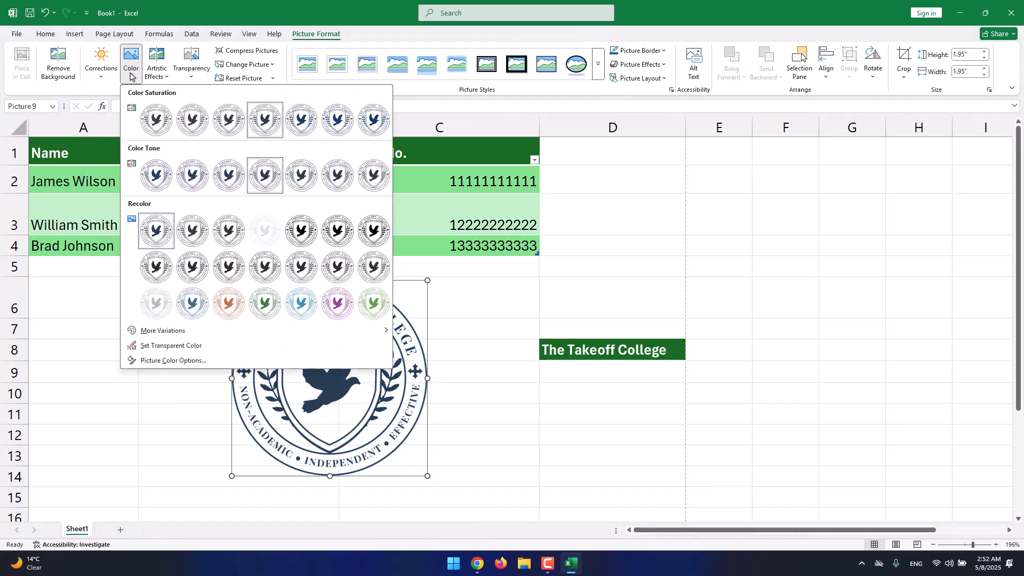
click(258, 302)
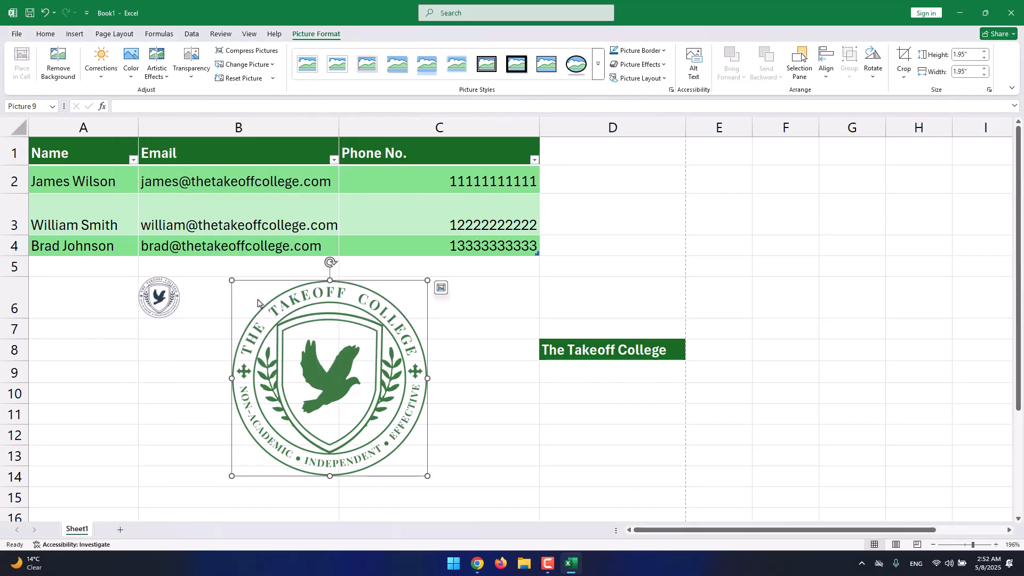
Apply the fourth transparency preset to the floating logo and move it over the Email column of the table.
click(196, 79)
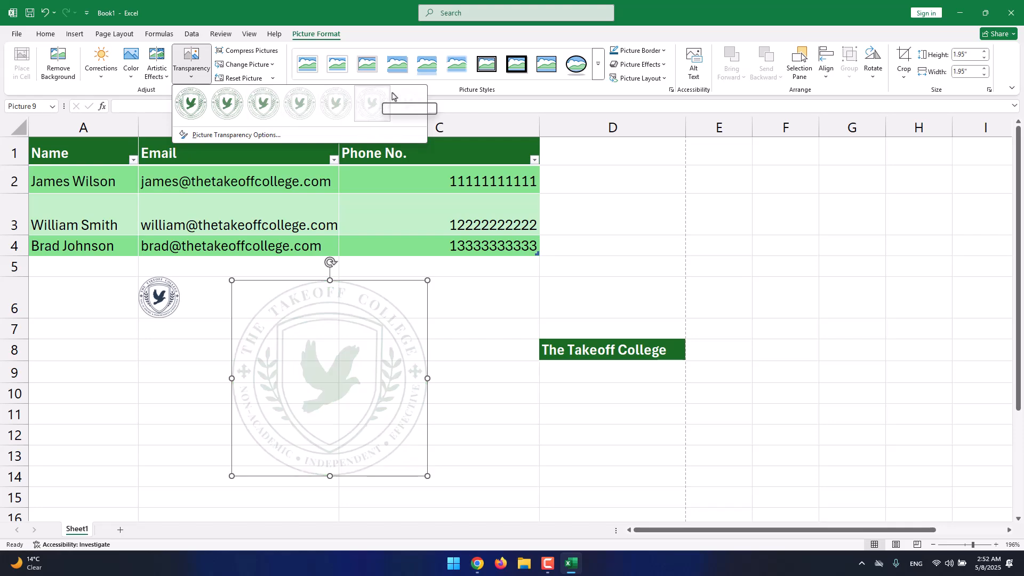
click(285, 101)
drag(403, 343, 327, 216)
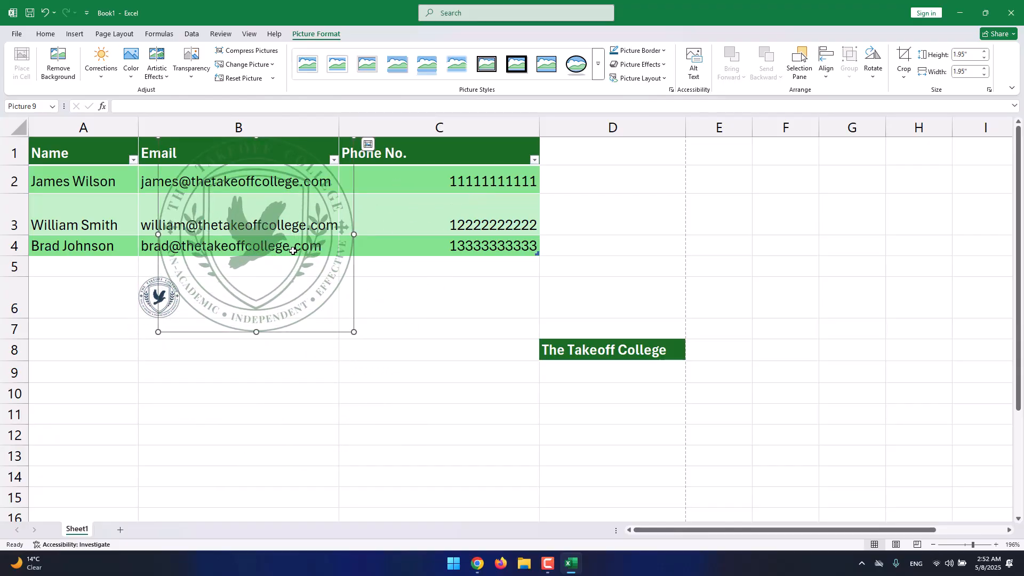
Move the floating logo back below the table and remove its transparency.
drag(352, 197, 412, 334)
click(190, 65)
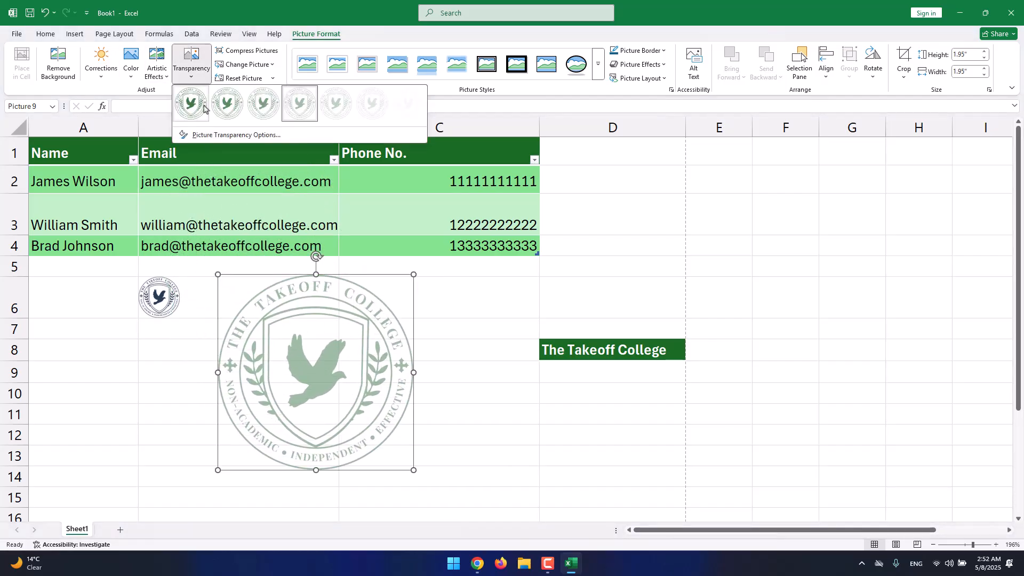
click(191, 102)
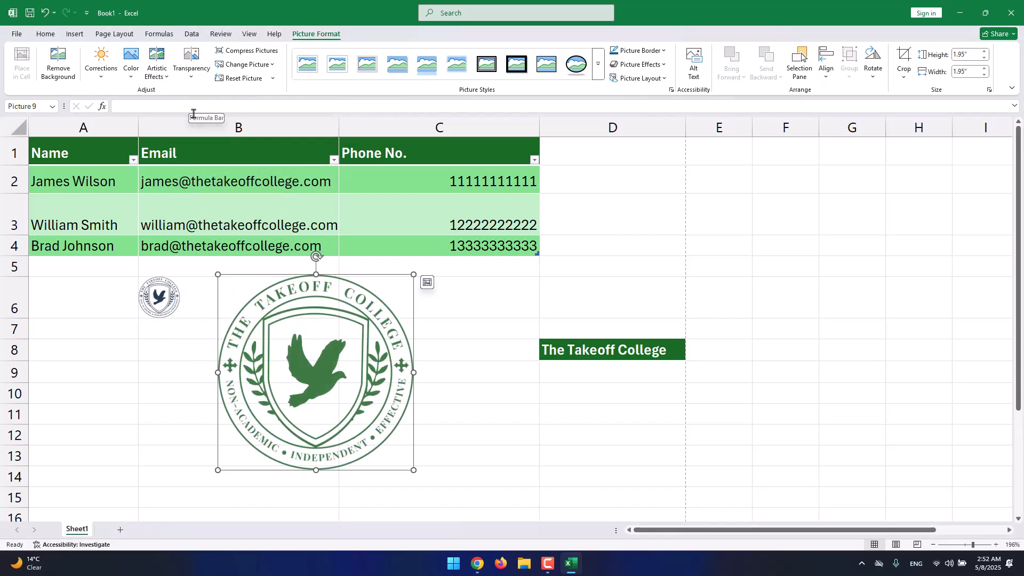
Examine the picture styles, border options, shadow and soft-edge effects, and picture layouts available for the floating logo.
click(599, 66)
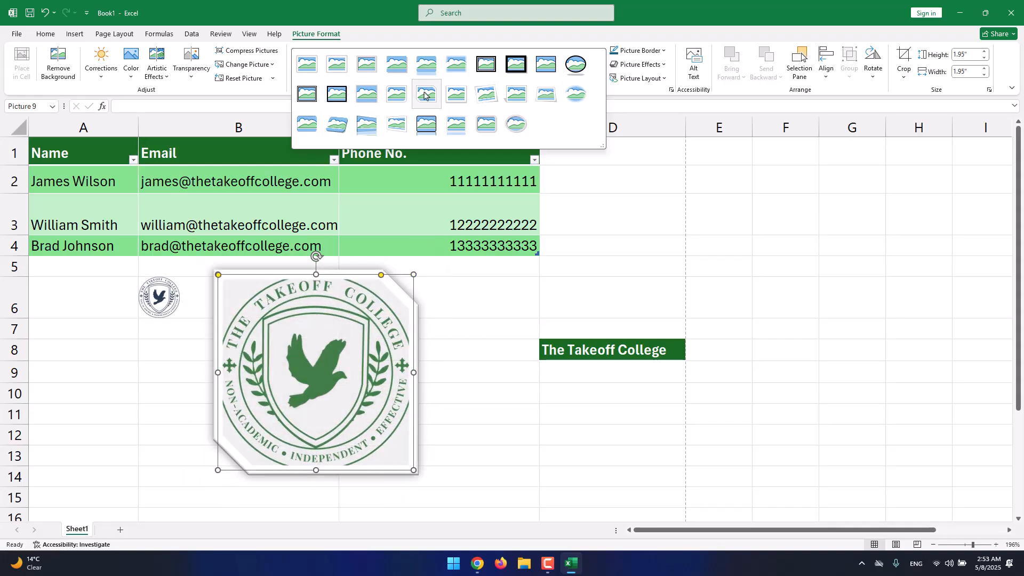
click(635, 52)
click(635, 53)
click(635, 53)
click(635, 53)
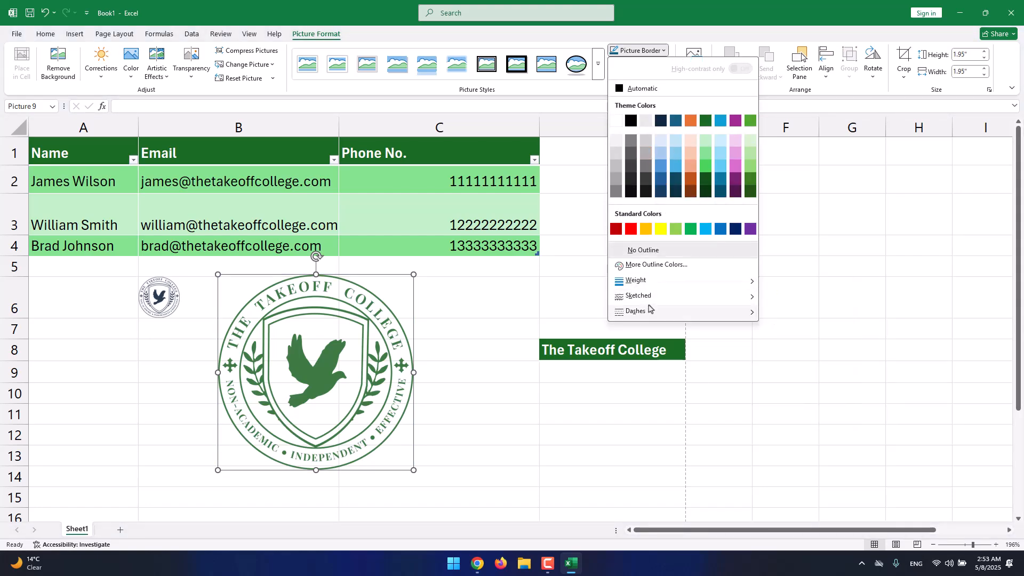
click(678, 47)
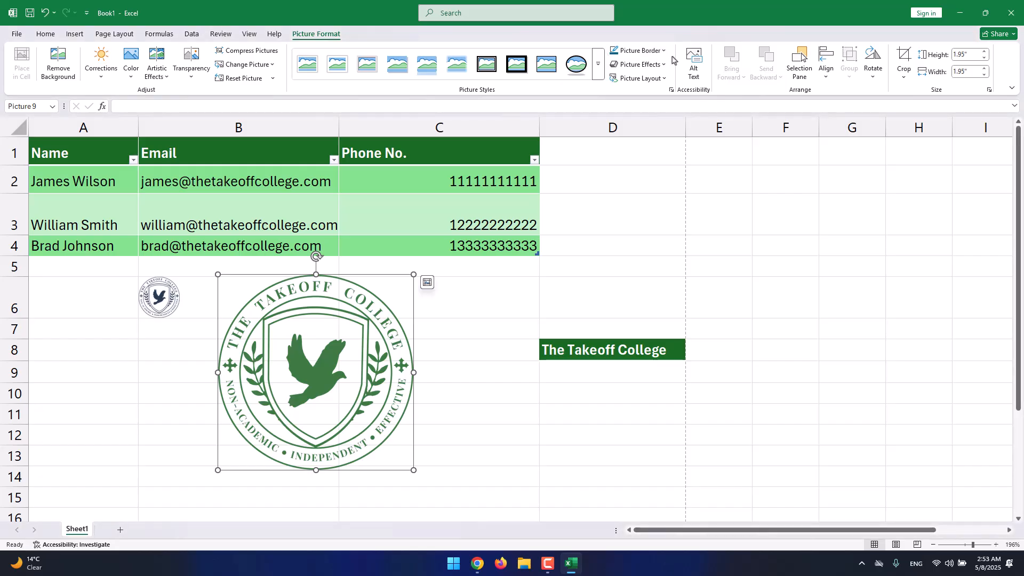
click(651, 65)
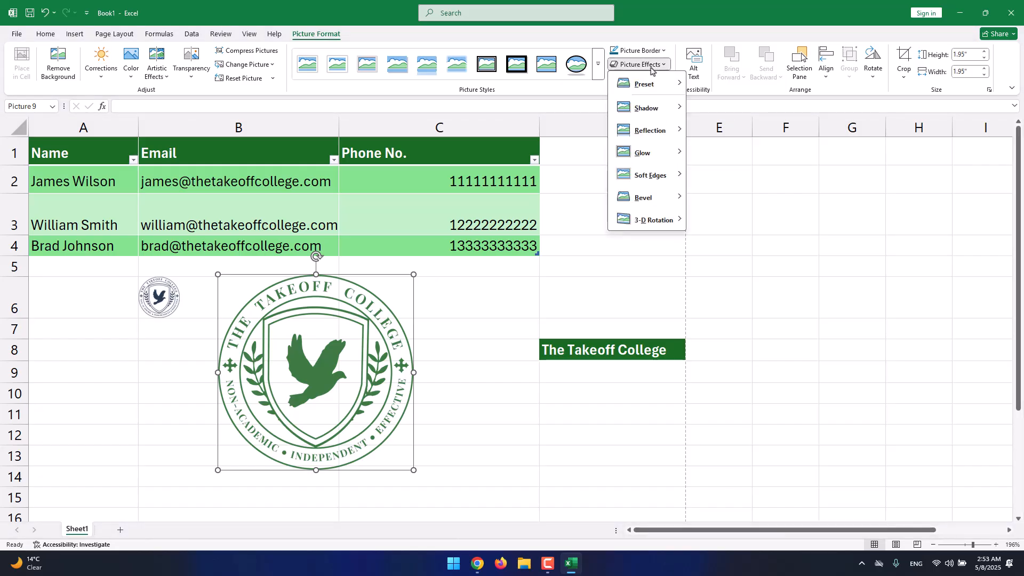
mouse_move(646, 111)
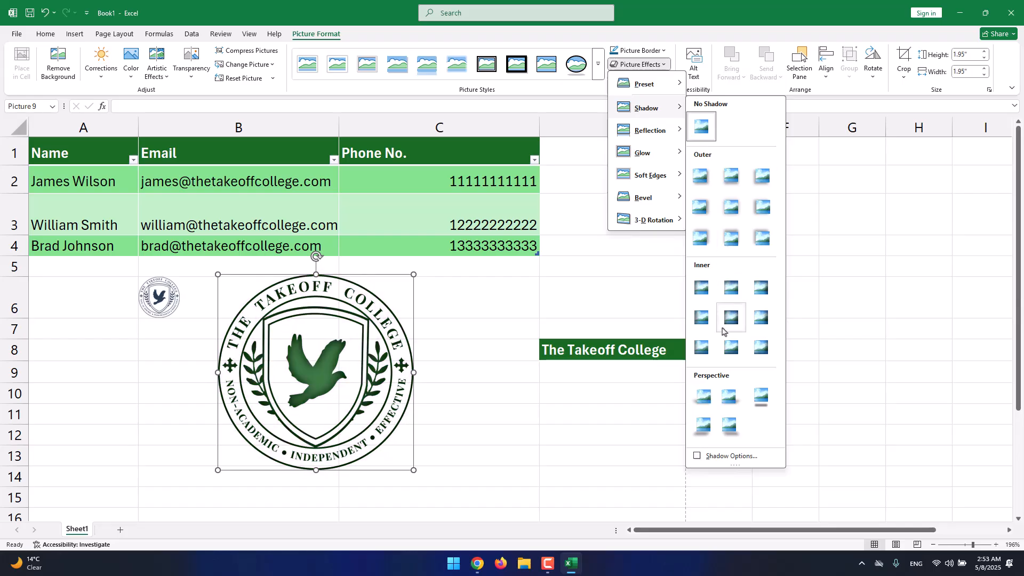
mouse_move(654, 177)
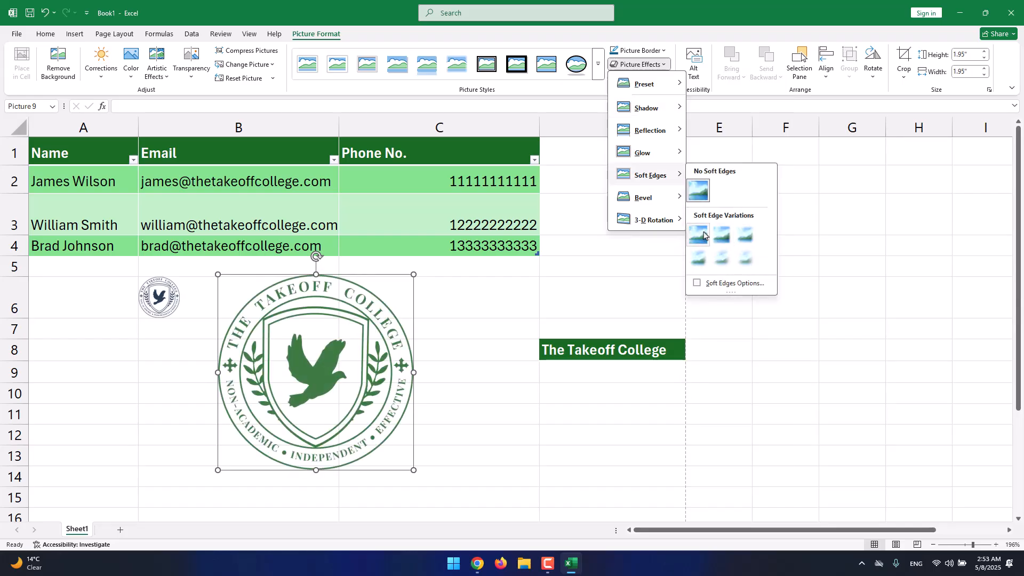
click(650, 39)
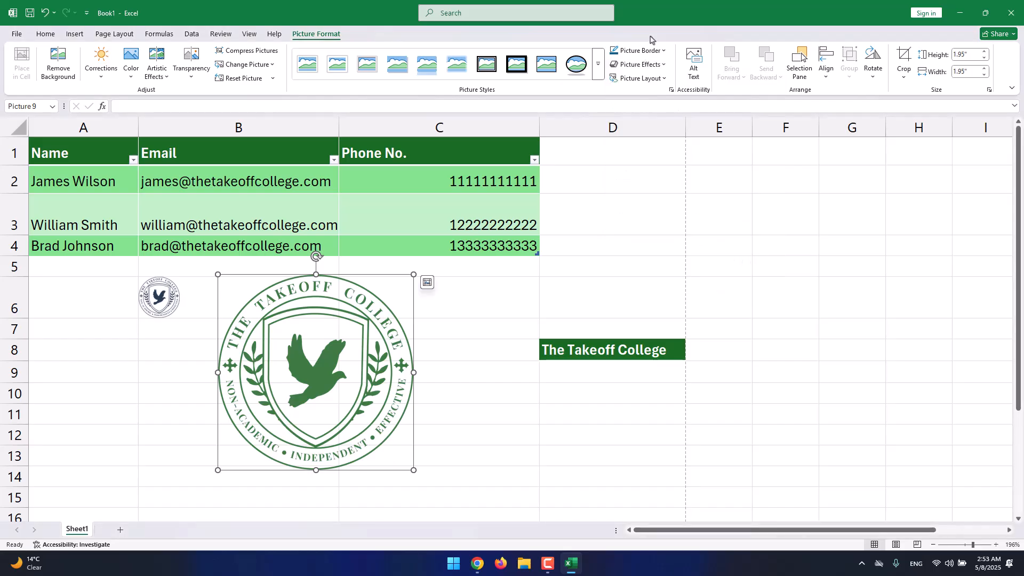
click(646, 80)
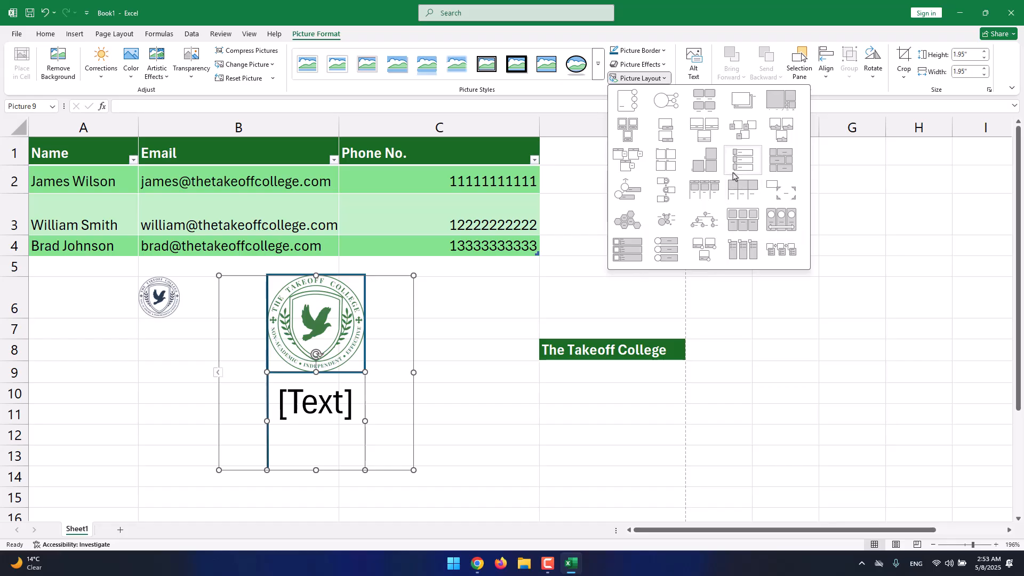
Examine the alignment and rotation options available for the floating logo.
click(844, 92)
click(826, 68)
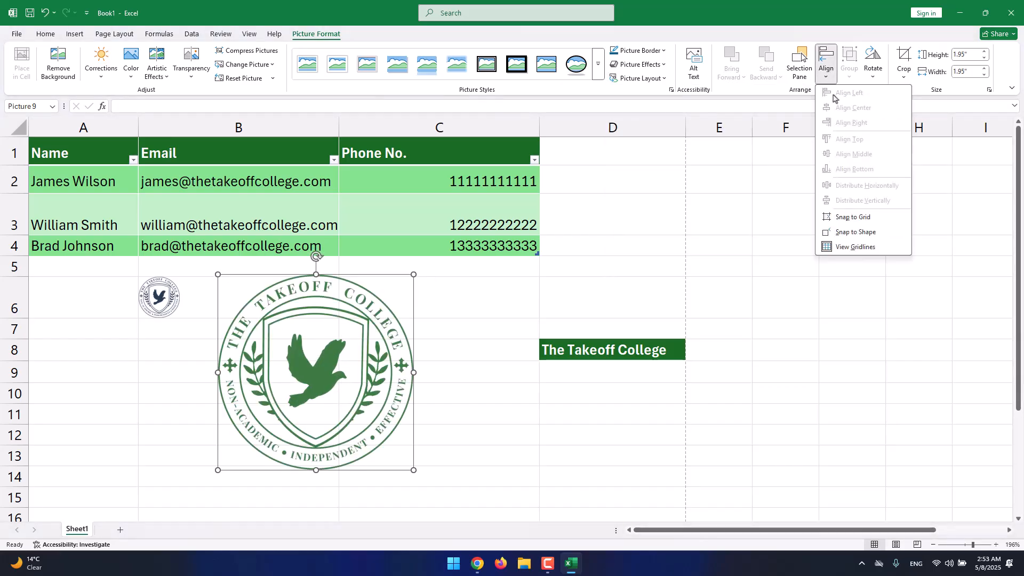
click(878, 73)
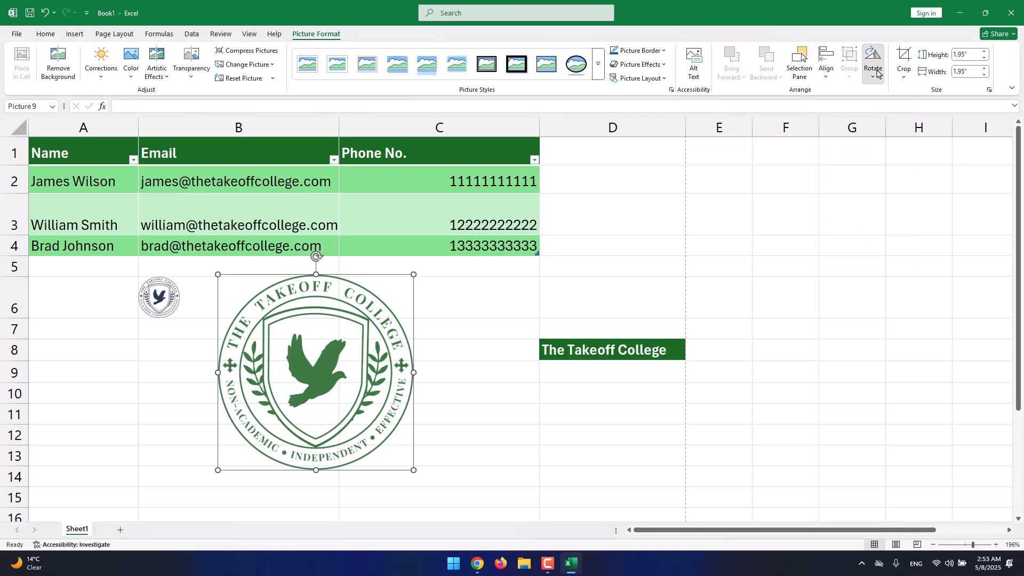
click(877, 74)
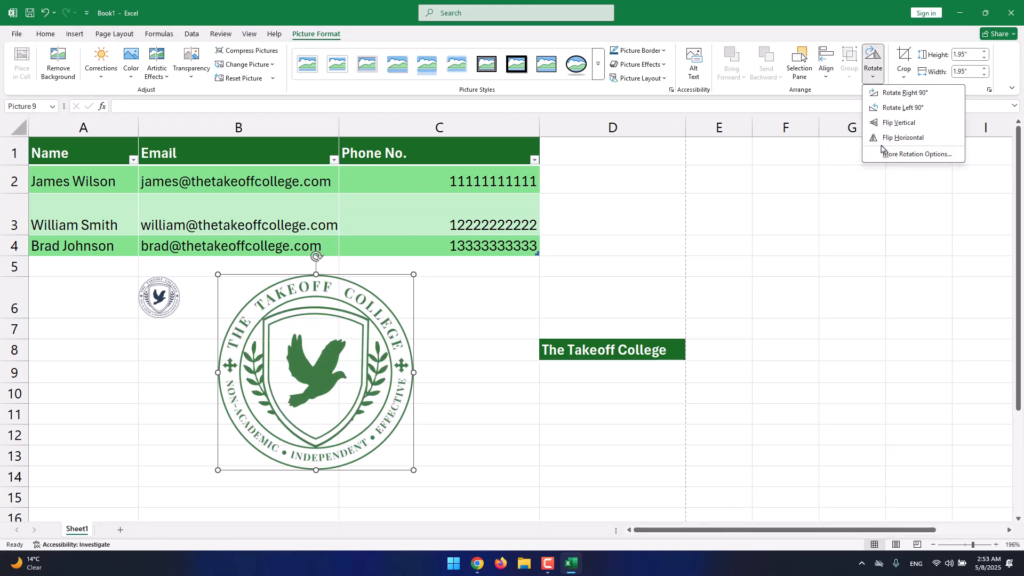
Crop the floating logo from its upper-right corner to about 1.6" by 1.6".
click(904, 73)
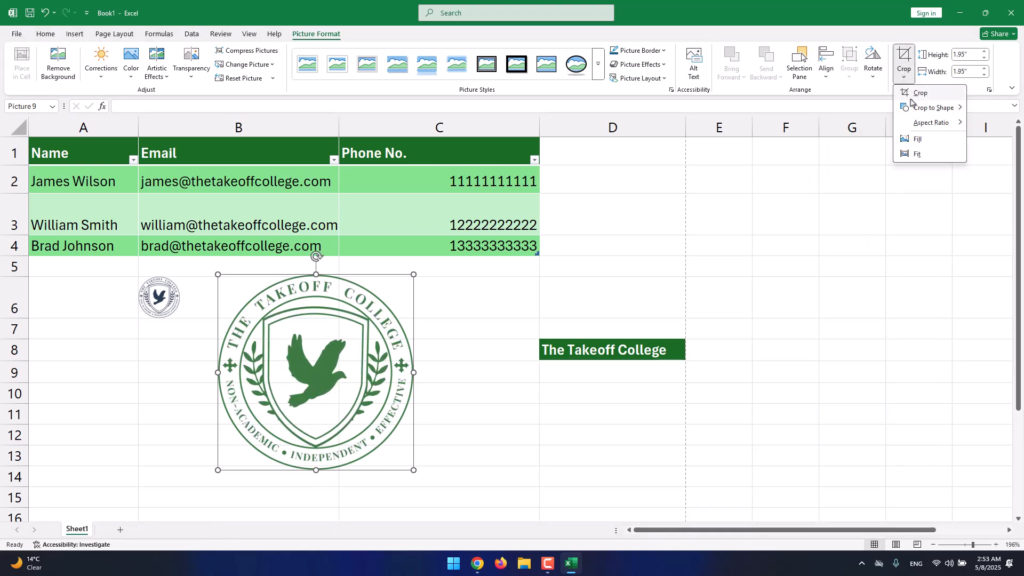
click(918, 93)
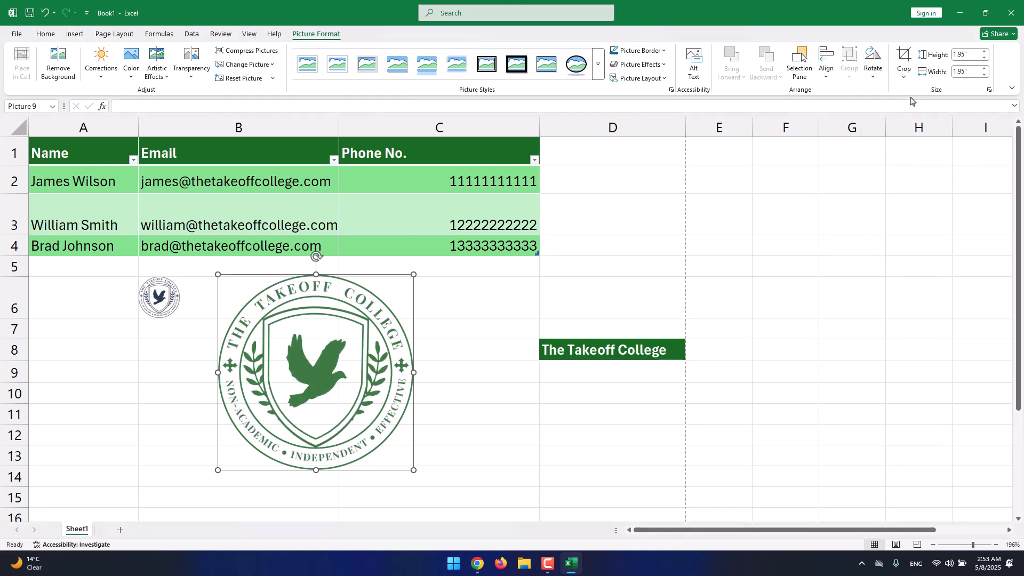
drag(408, 278, 378, 312)
click(414, 274)
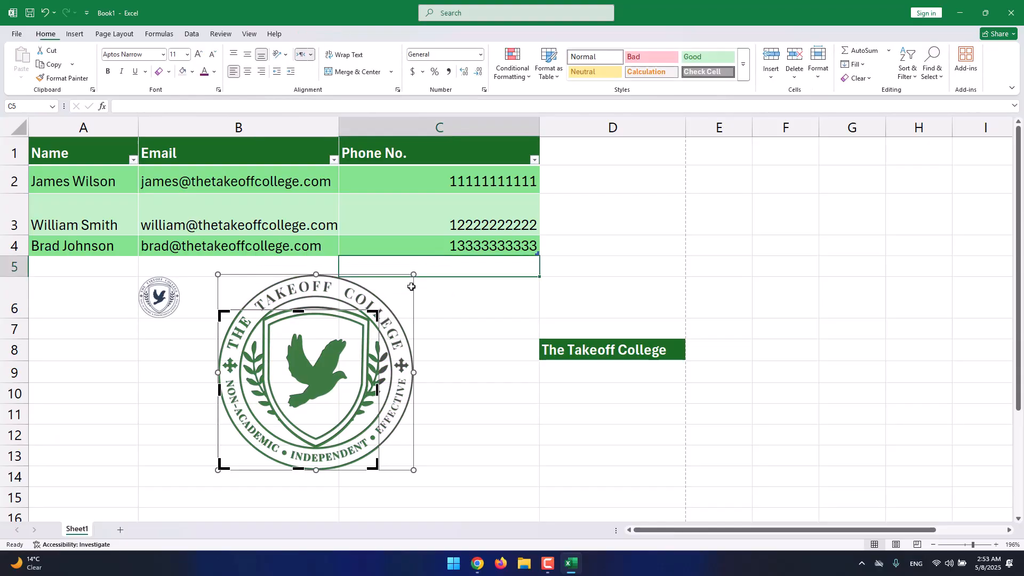
click(437, 334)
click(342, 330)
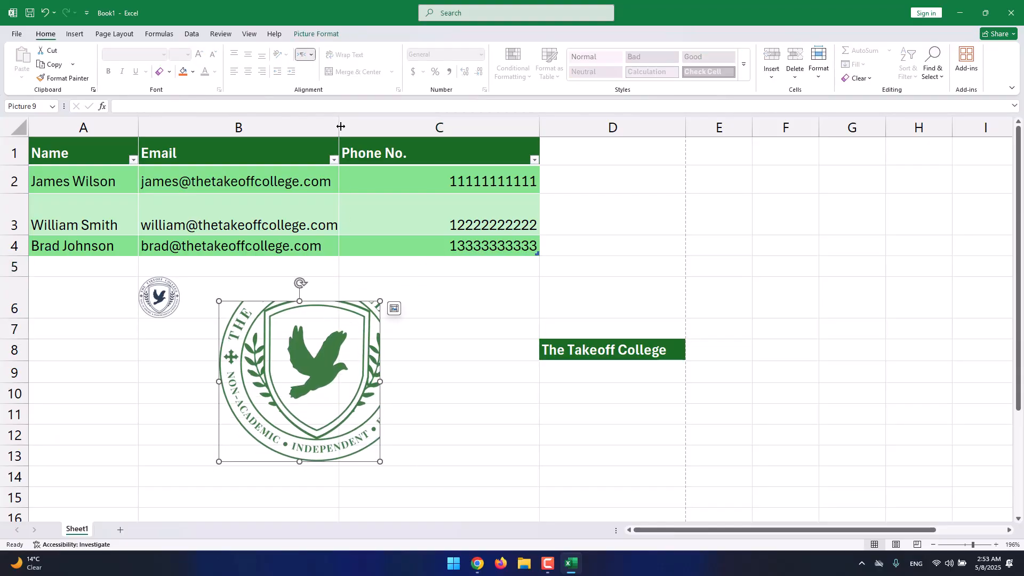
click(320, 34)
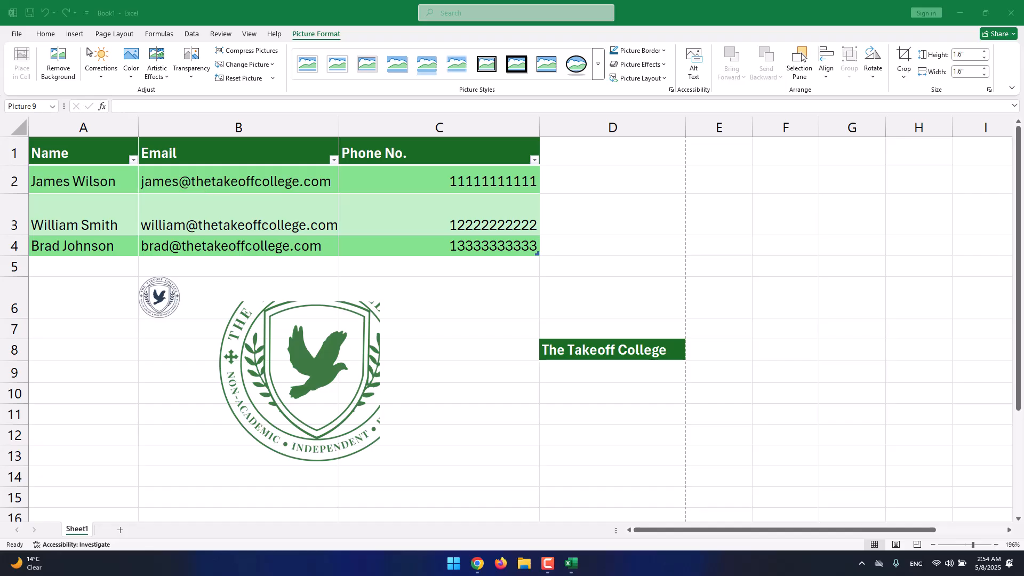
Delete the floating logo from the worksheet and the logo placed in cell B6.
click(83, 37)
click(82, 37)
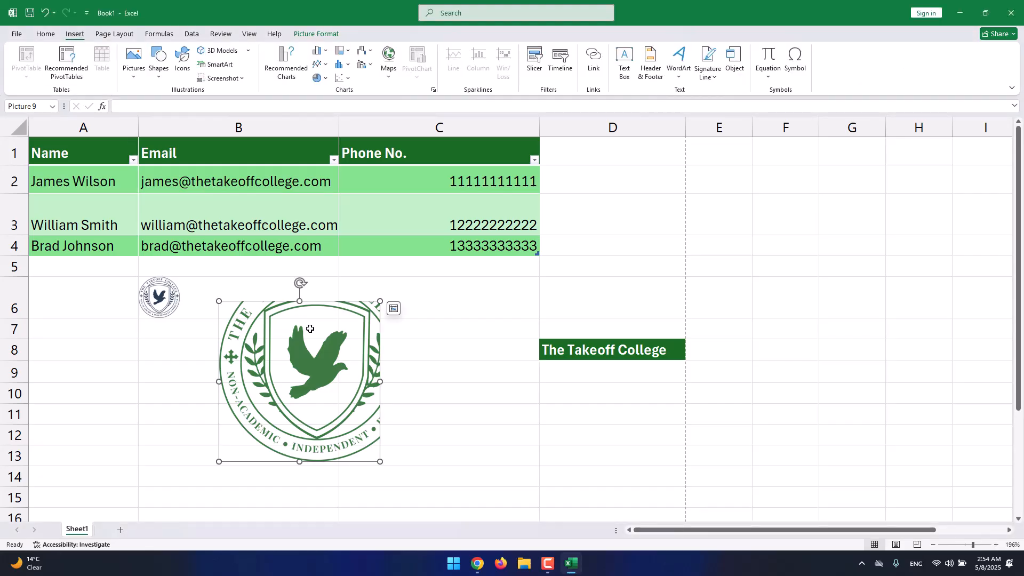
key(Delete)
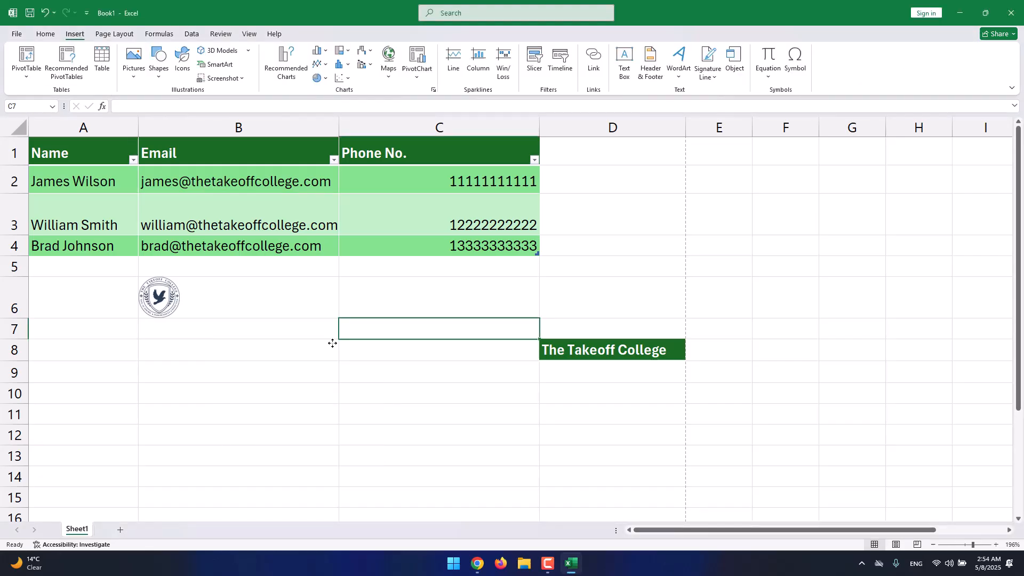
click(253, 296)
key(Delete)
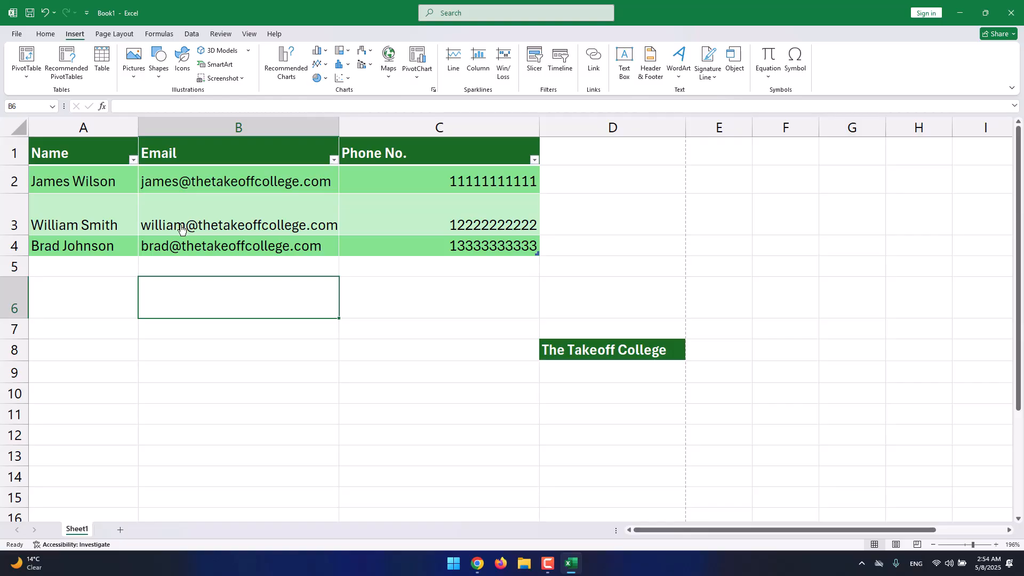
Insert a cube shape about 1.75" high and 1.61" wide below the table, across columns B and C.
click(168, 75)
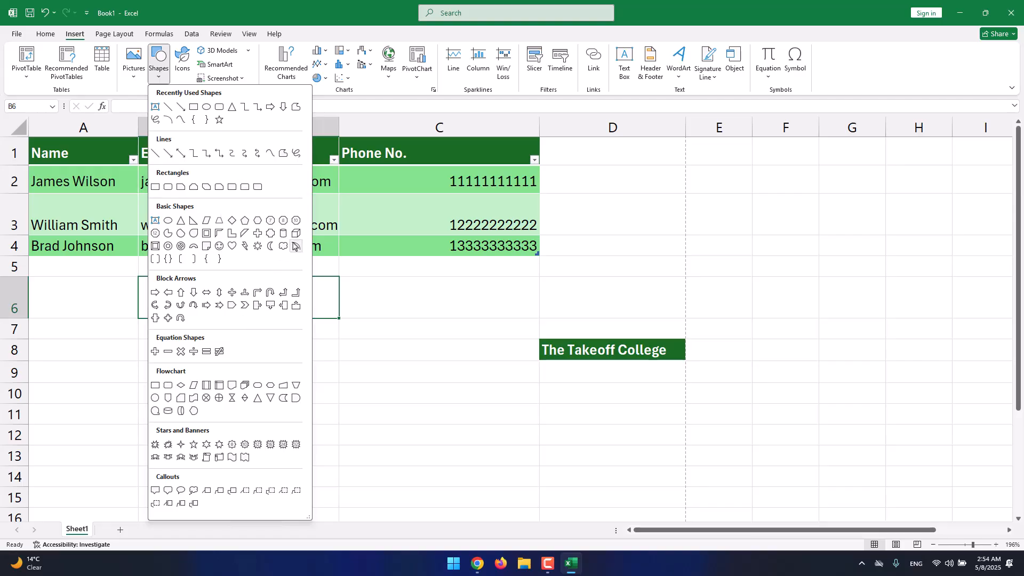
click(295, 234)
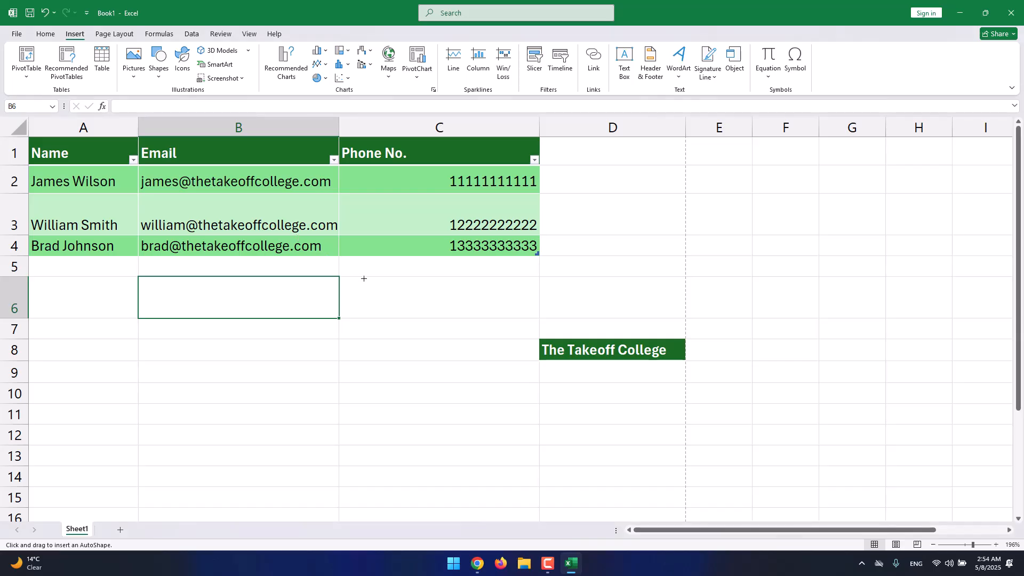
drag(271, 282, 430, 457)
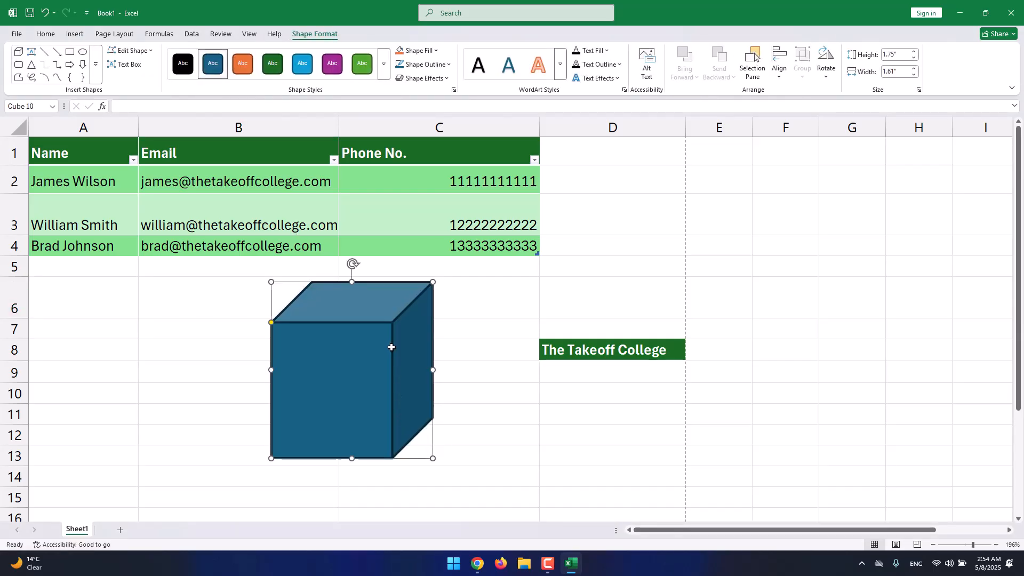
drag(393, 347, 417, 343)
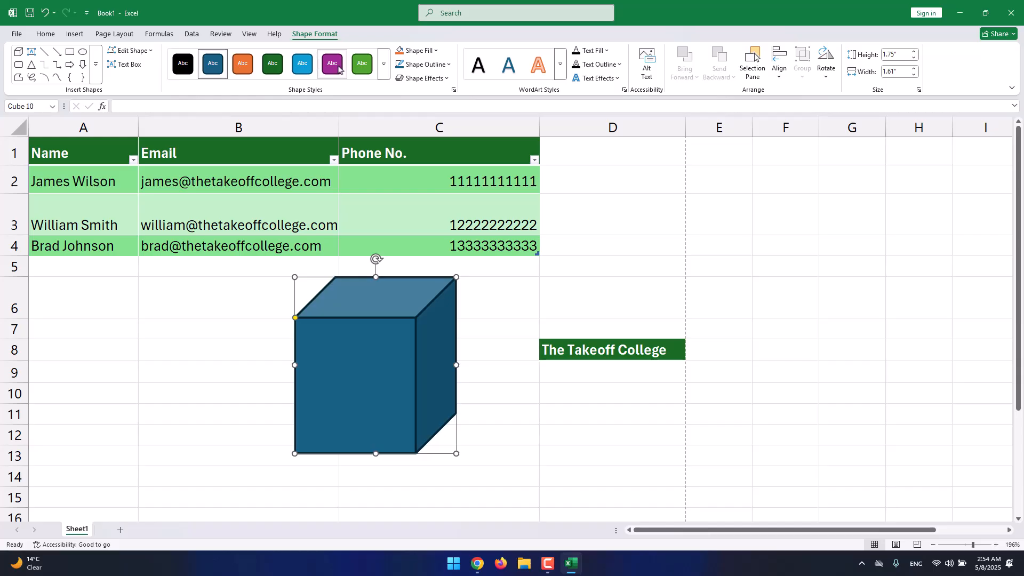
Format the cube with the orange theme style from the third row, a medium blue fill and no outline.
click(386, 75)
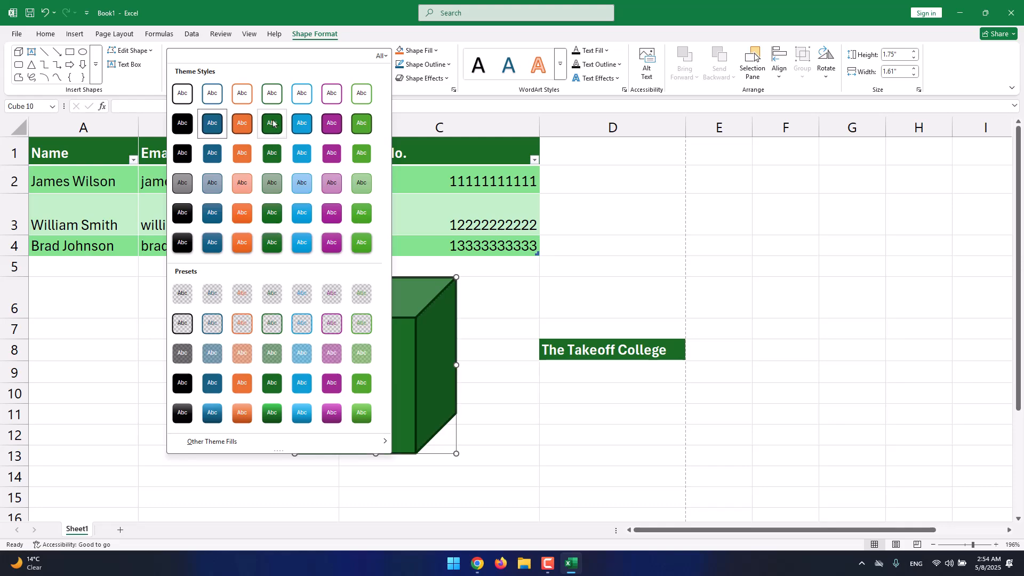
click(243, 153)
click(432, 52)
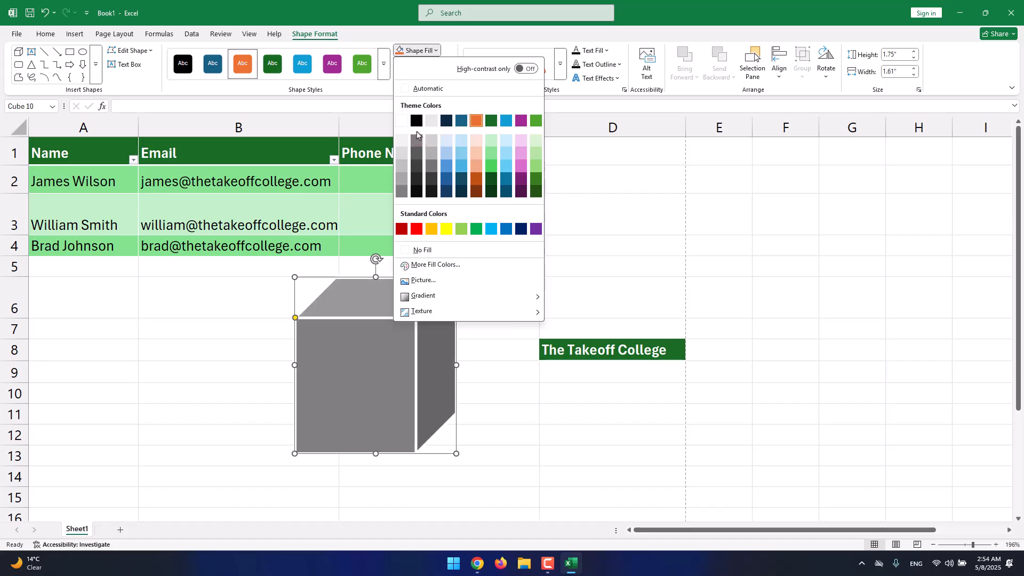
click(446, 166)
click(422, 64)
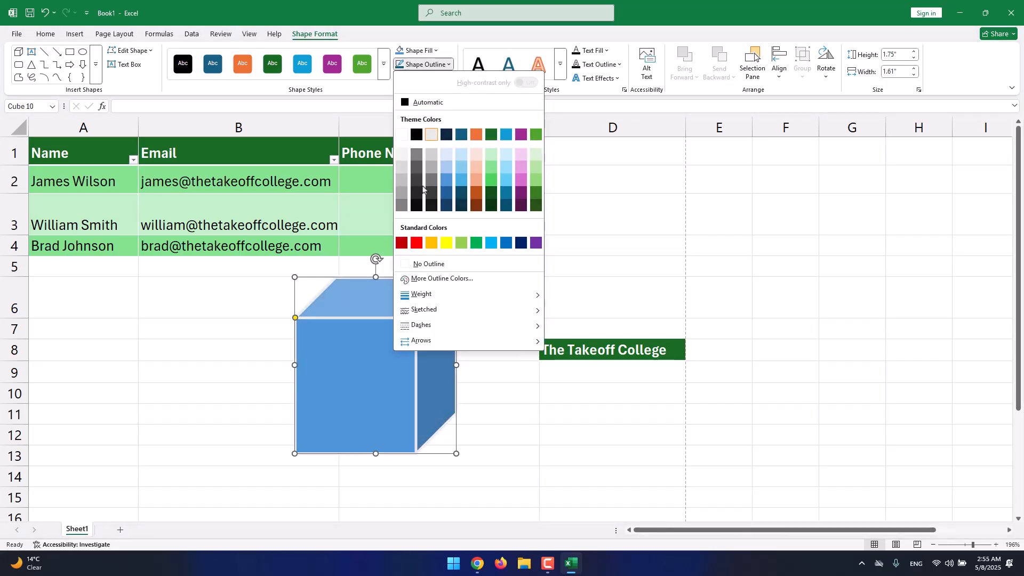
click(436, 265)
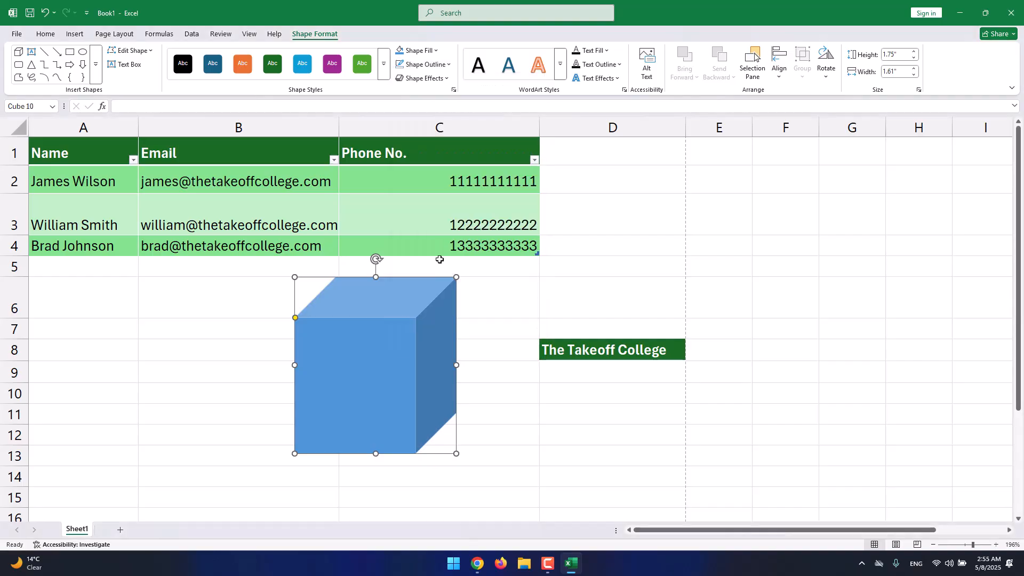
Browse the shadow effects available for the cube without applying one.
click(439, 80)
mouse_move(431, 121)
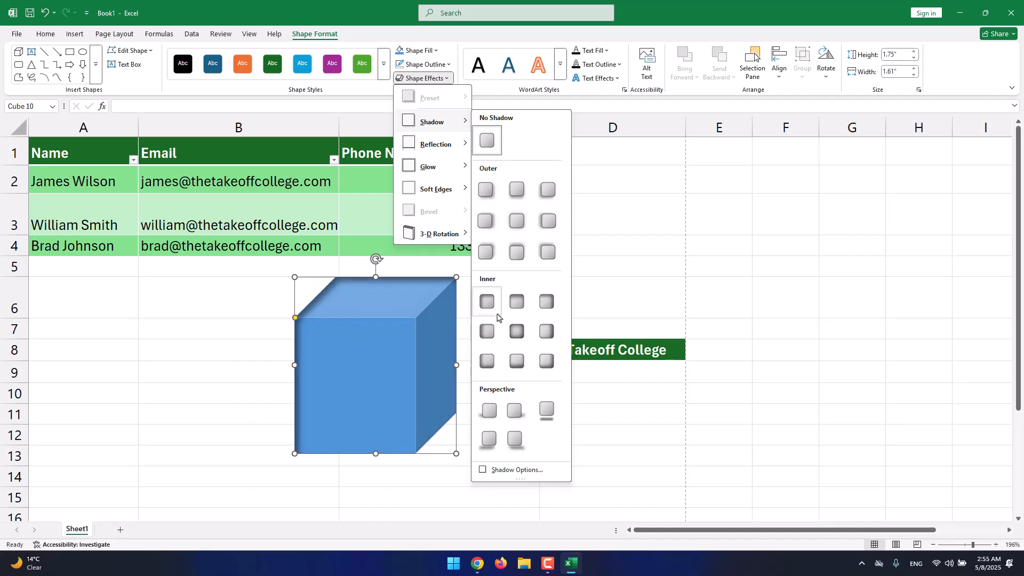
click(499, 99)
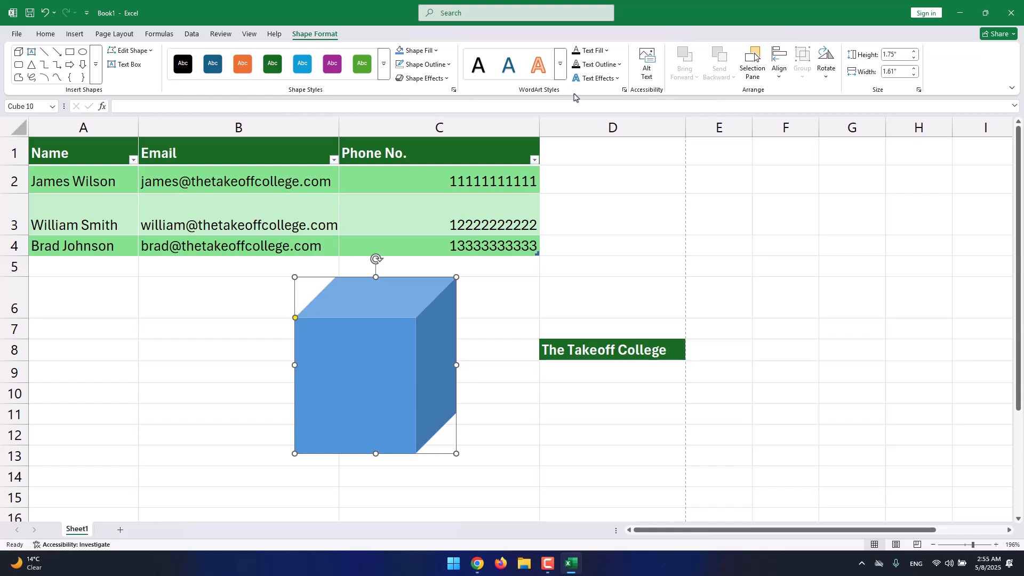
Add the text "The Takeoff College" to the front face of the cube.
right_click(433, 311)
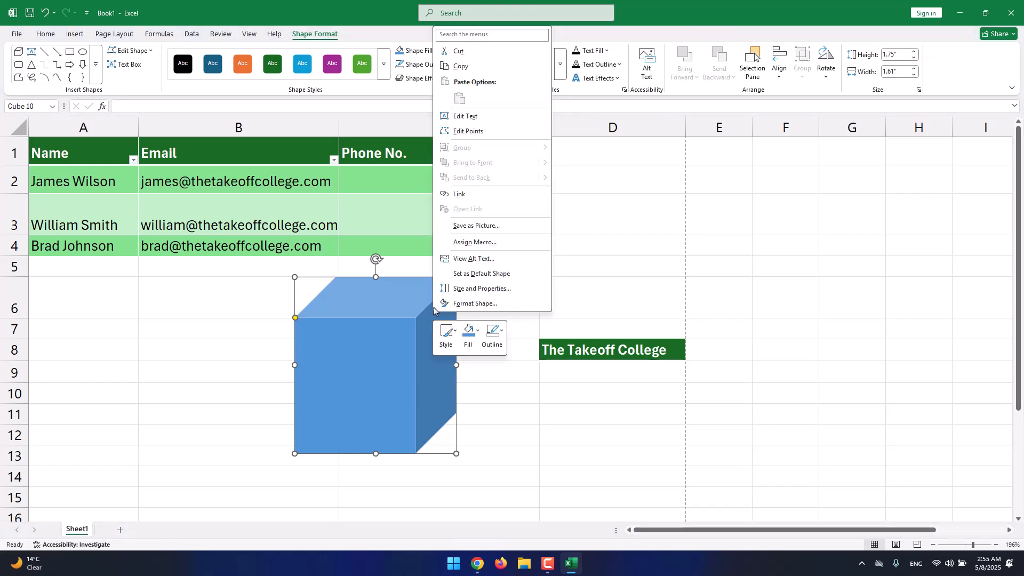
click(469, 115)
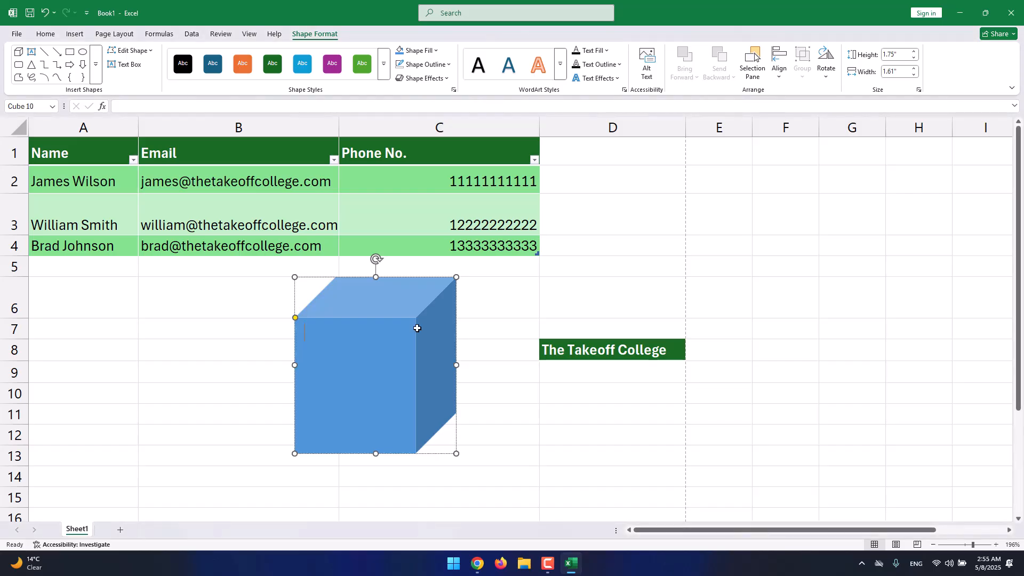
text(djfjodjfiosjdfi)
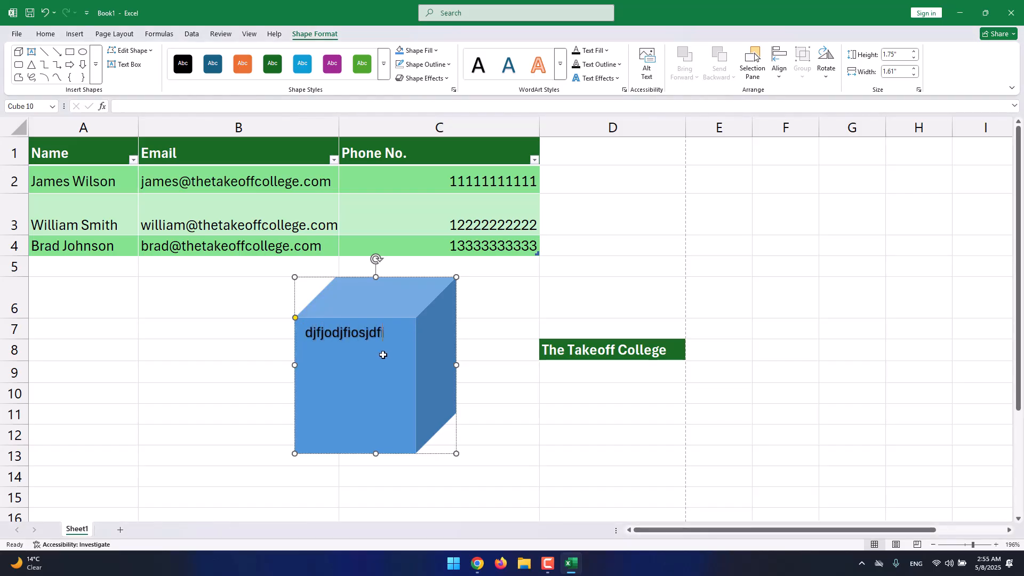
text(jf)
key(ctrl+a)
text(Th)
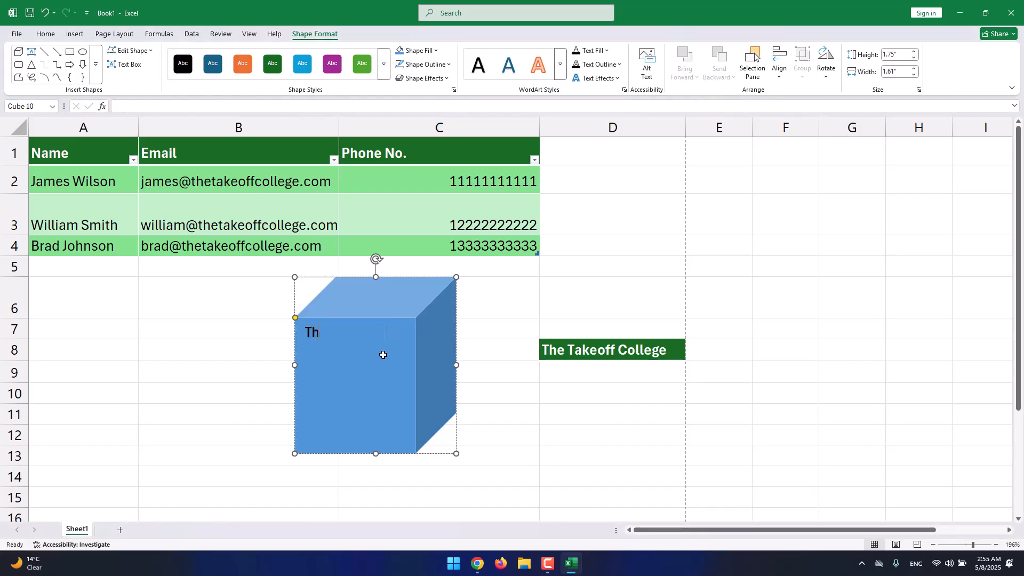
text(e Takeoff Col)
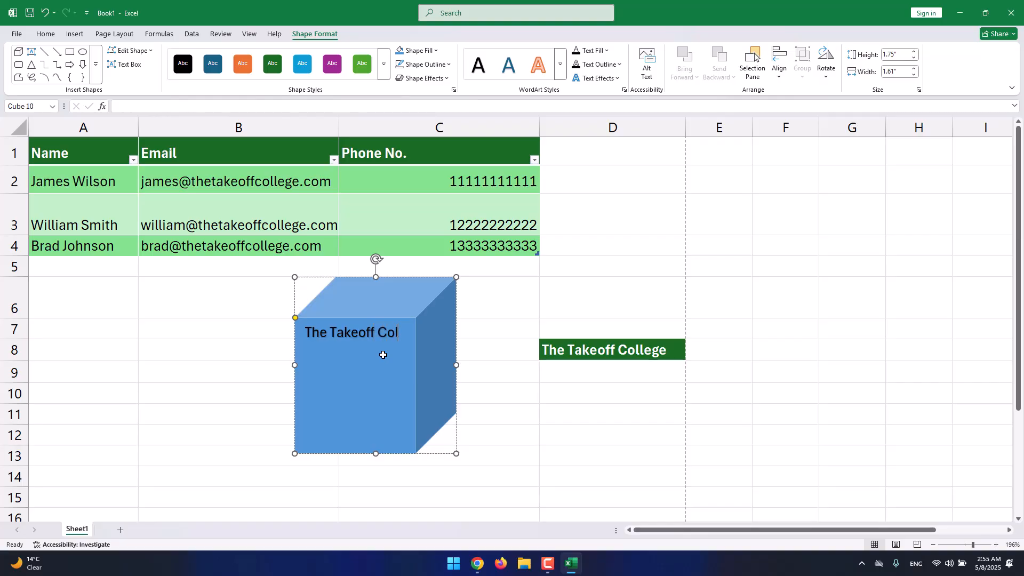
text(lege)
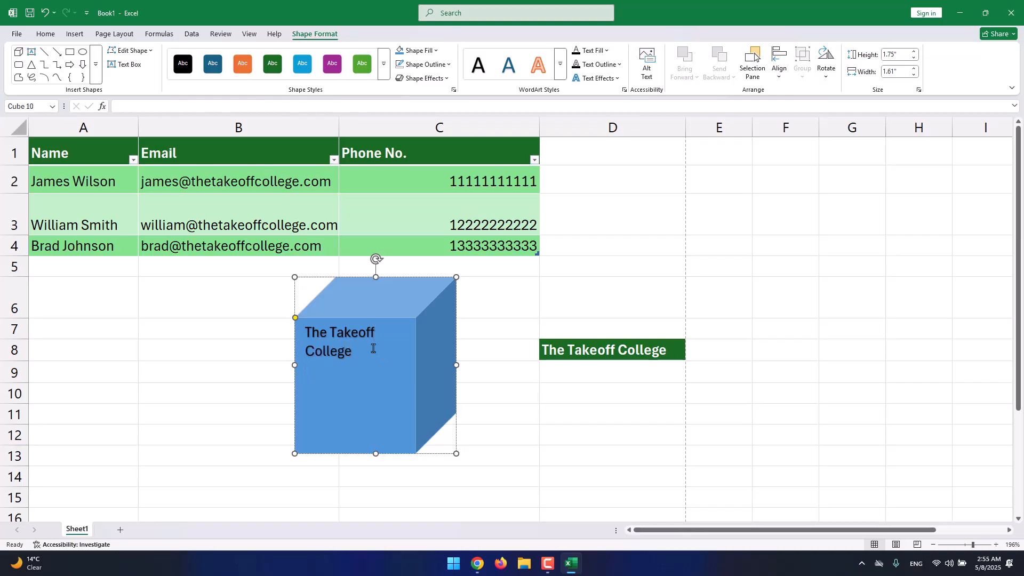
key(Escape)
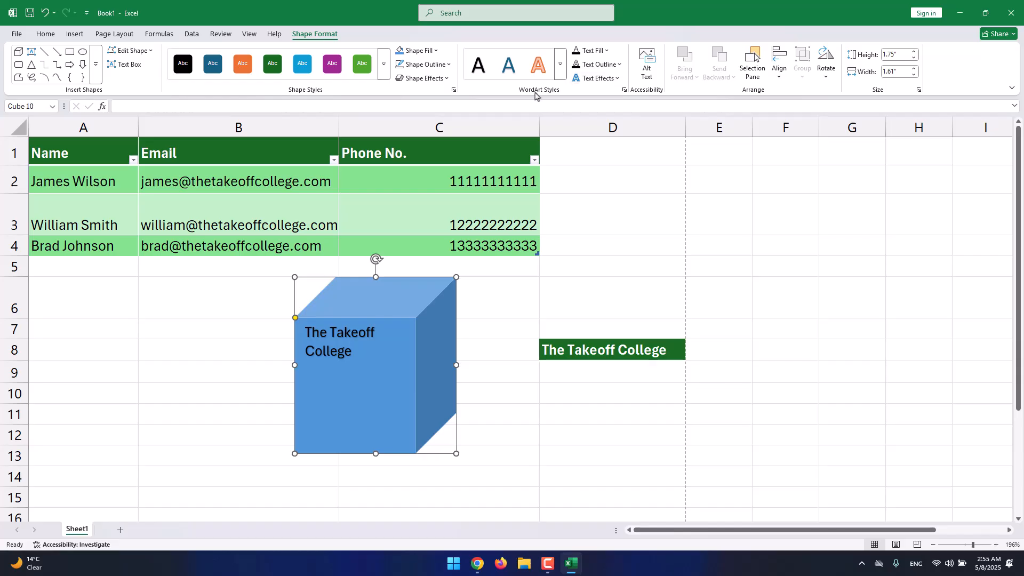
Examine the WordArt styles, text fill colors and rotation options available for the cube.
click(557, 75)
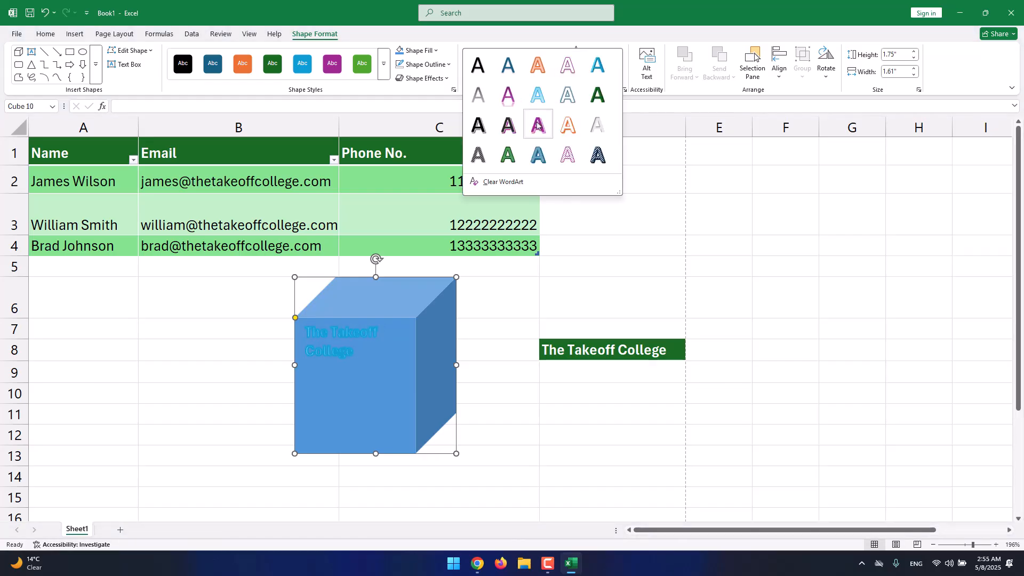
key(Escape)
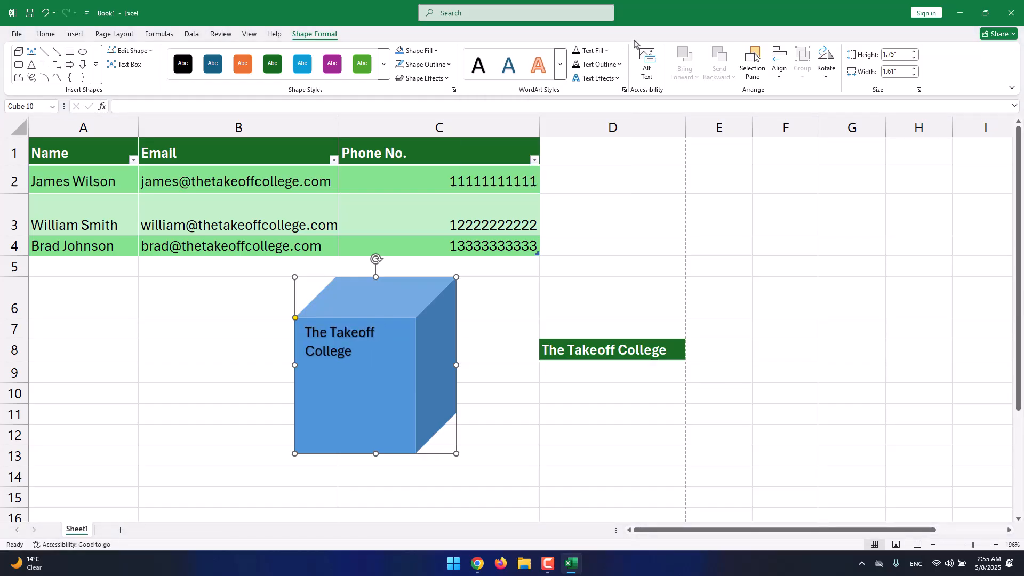
click(603, 51)
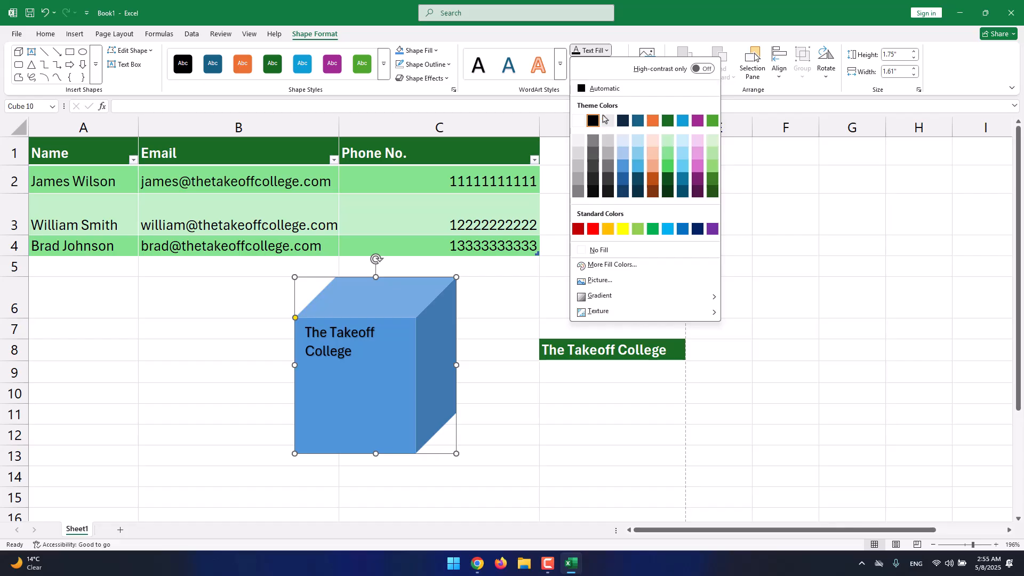
click(610, 44)
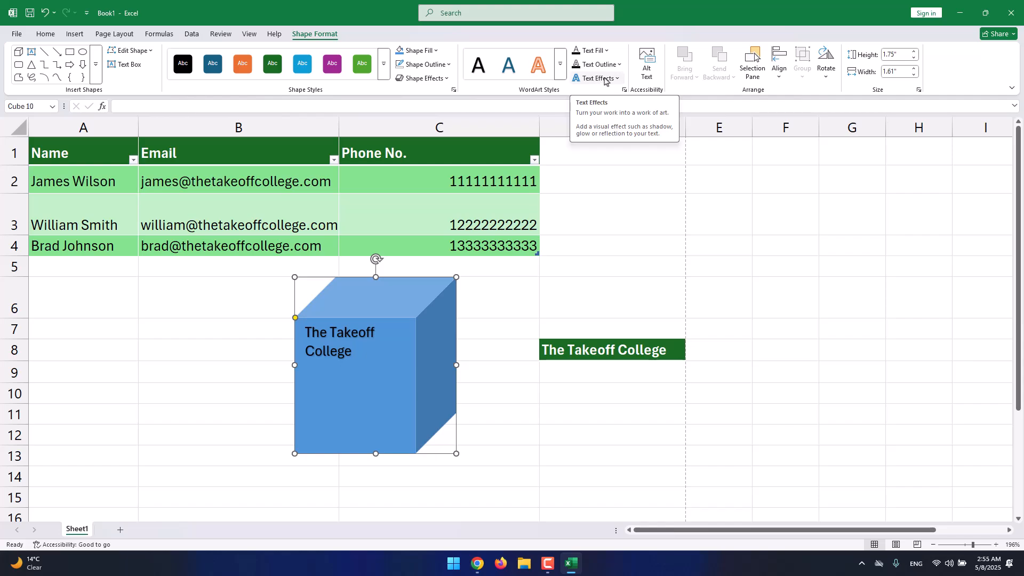
click(823, 80)
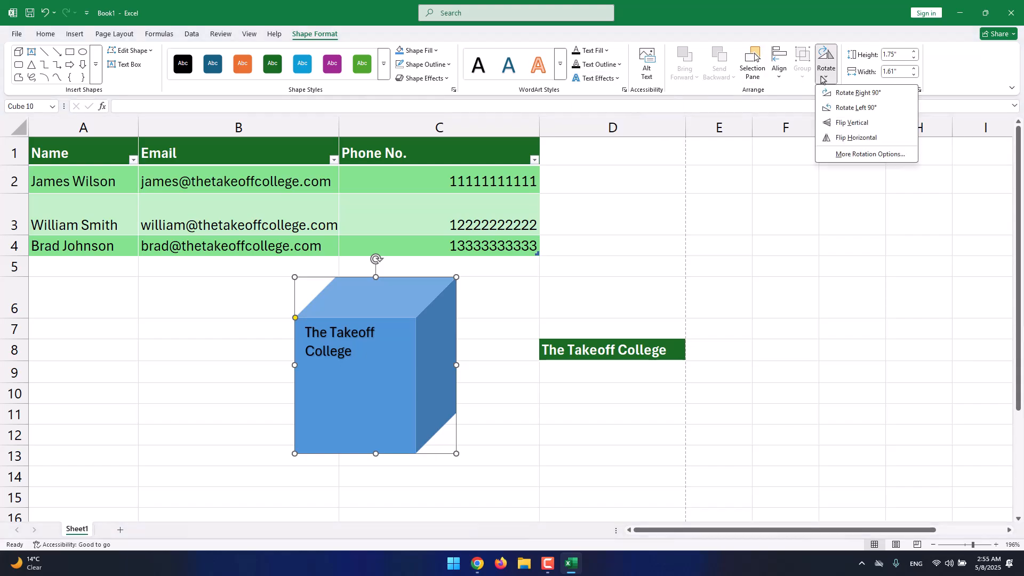
click(823, 80)
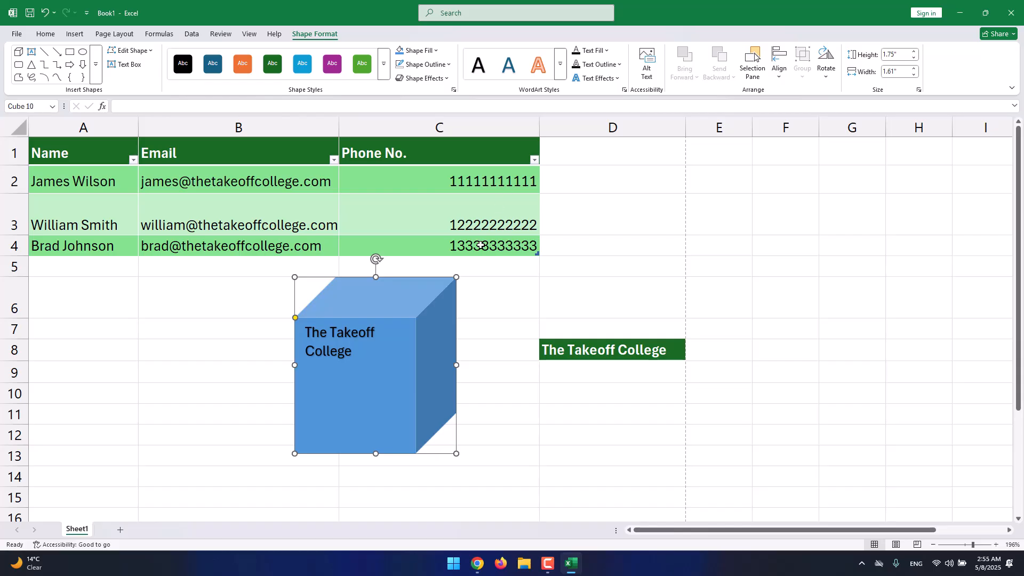
Shrink the cube to about 1.3" high by 1.29" wide and place it in column D beside the table.
drag(428, 300, 564, 226)
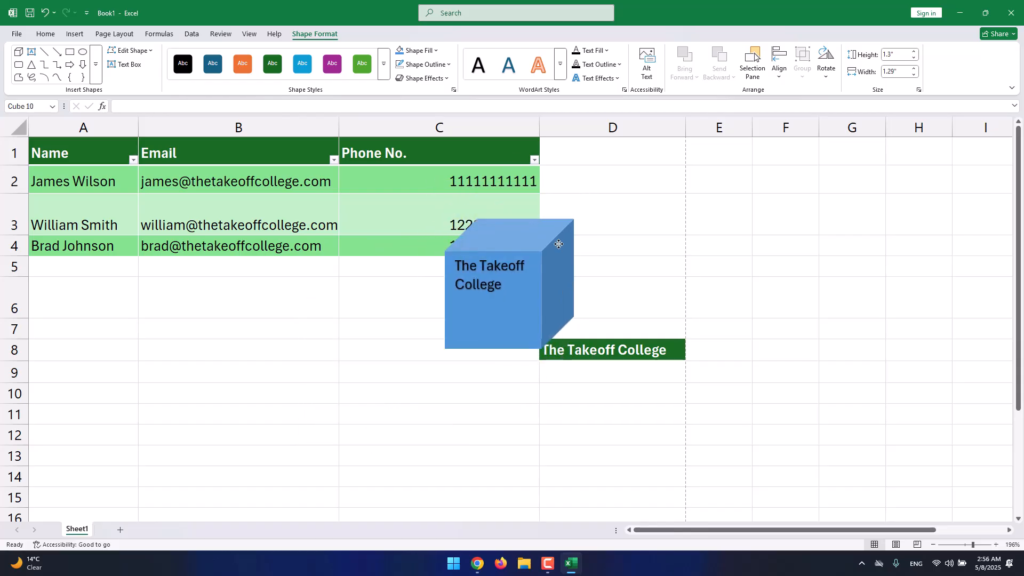
drag(537, 257, 633, 192)
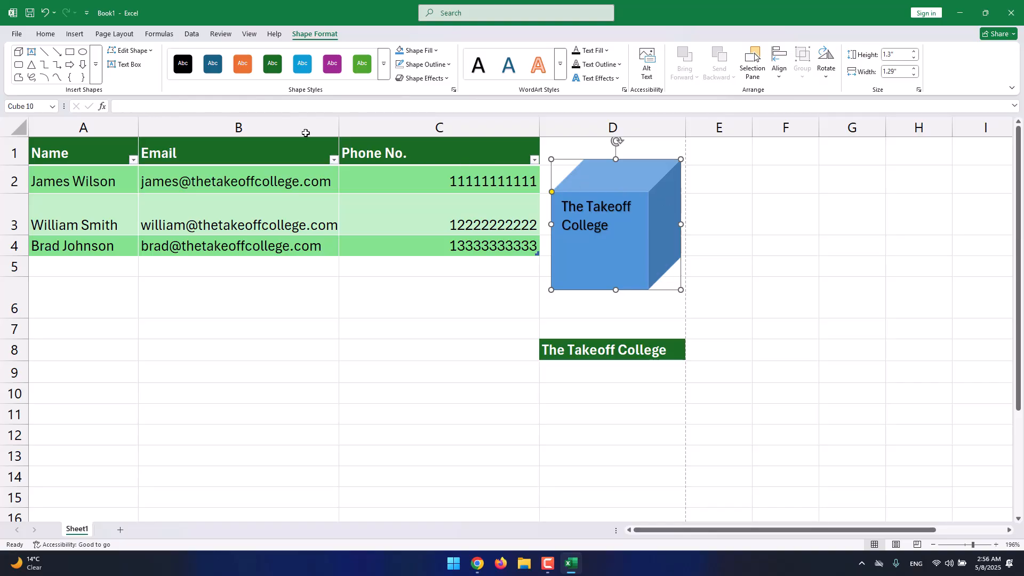
Insert the stock apple icon, shrink it to about 0.36" square, and place it in cell C6 below the table.
click(80, 38)
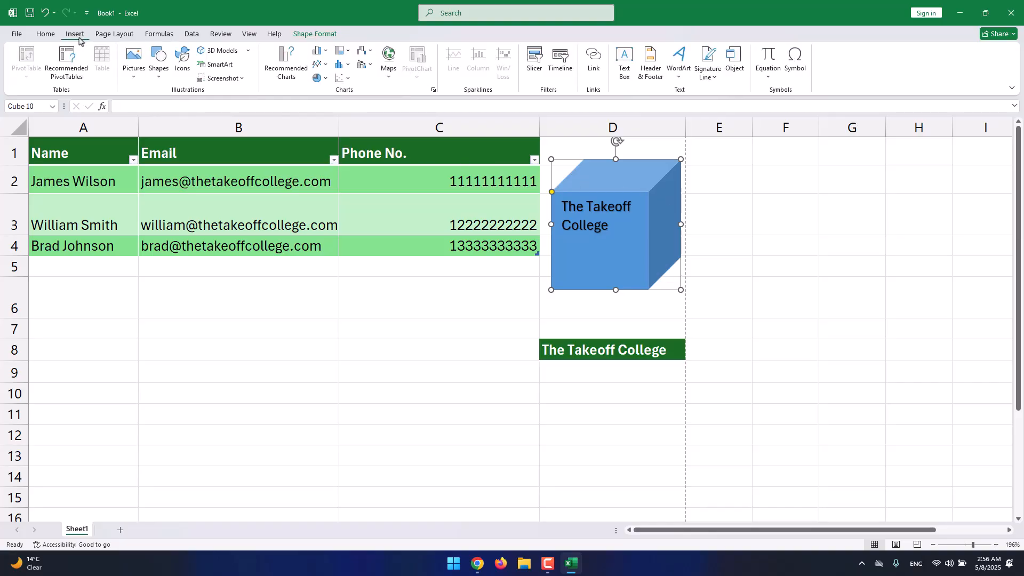
click(185, 73)
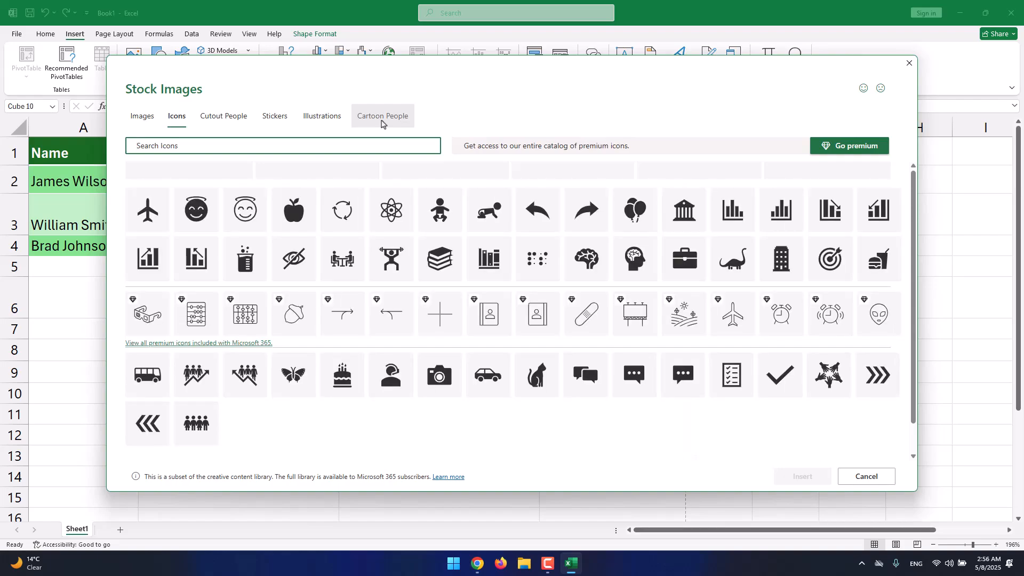
click(294, 216)
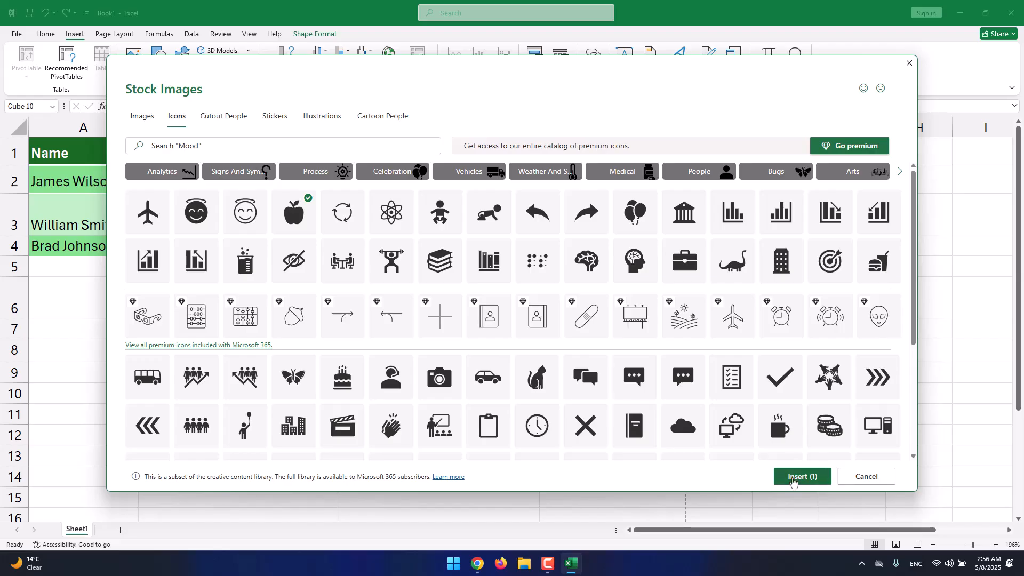
click(793, 480)
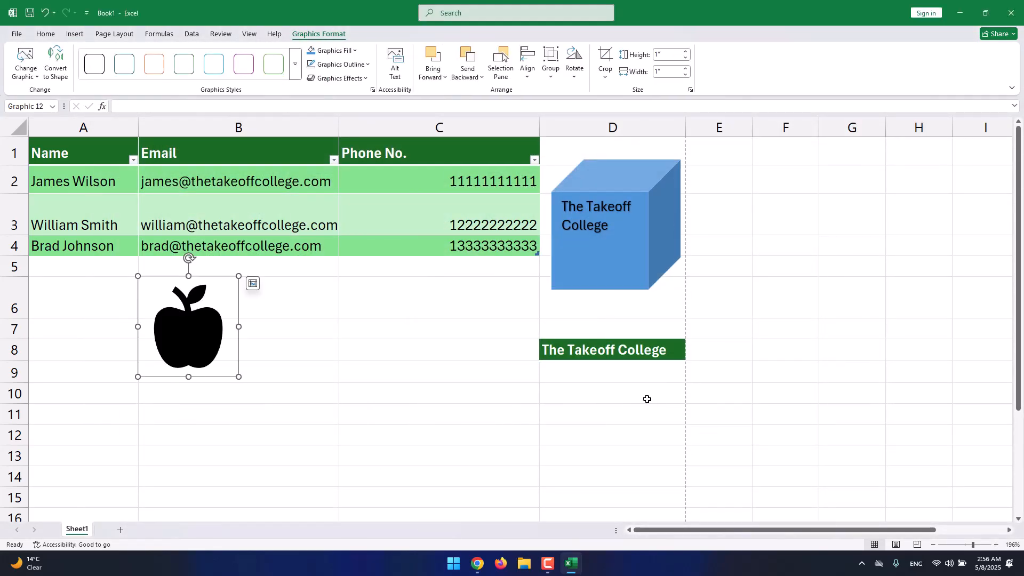
drag(239, 276, 363, 294)
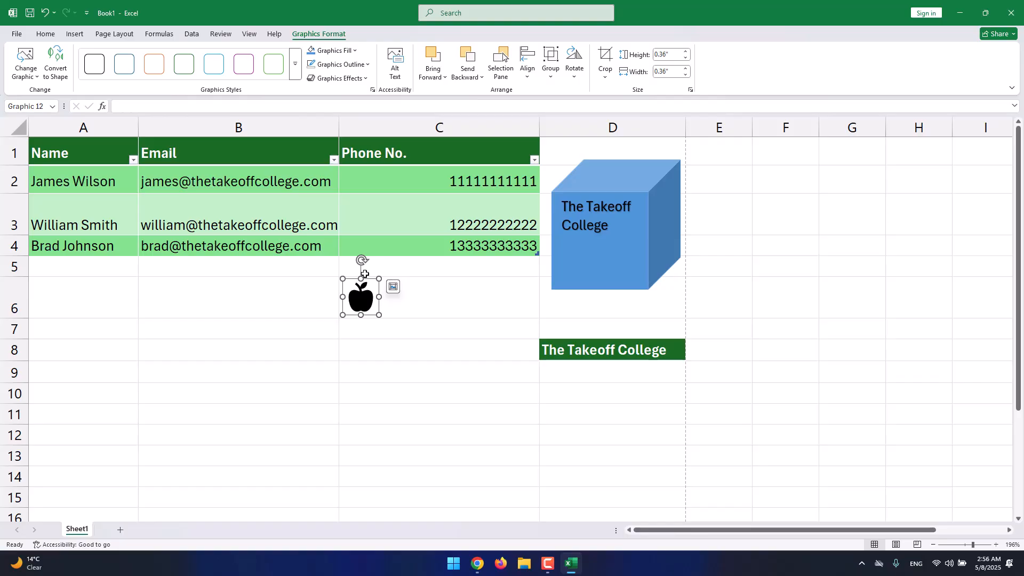
Insert the yellow open-mouthed surprised face from the Emoji category of the online 3D models.
click(73, 35)
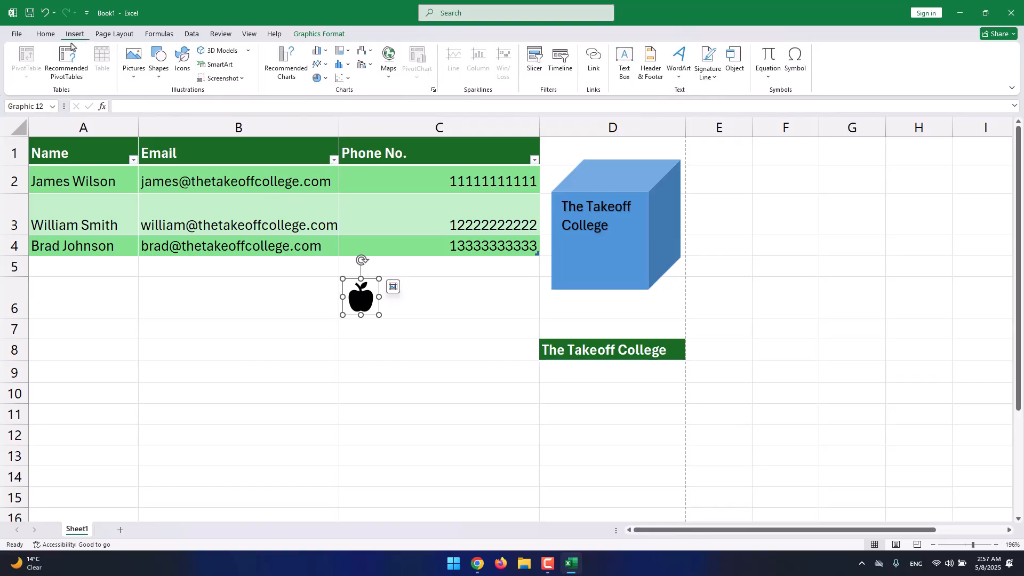
click(209, 53)
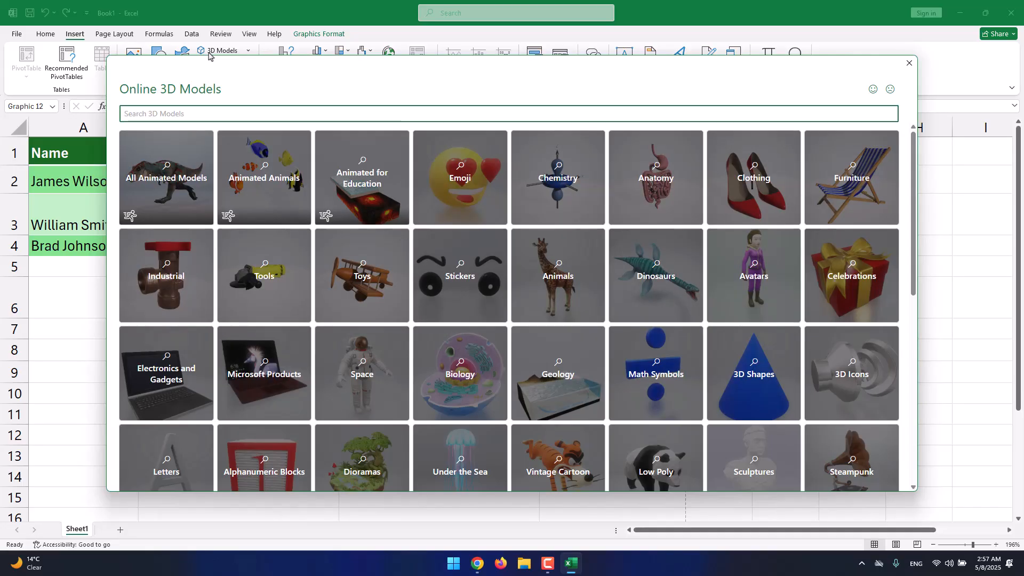
click(441, 192)
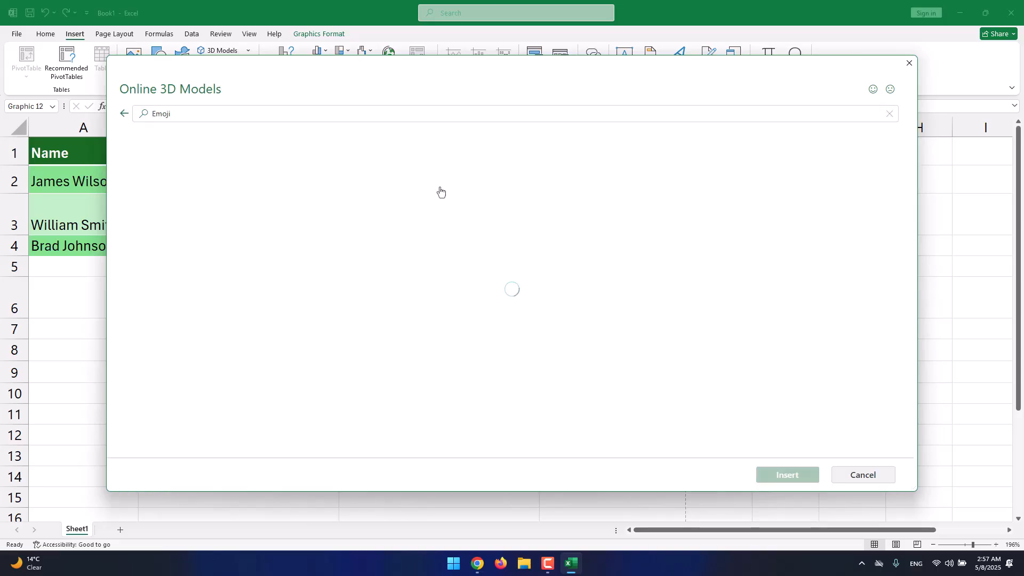
scroll(401, 214, down, 4)
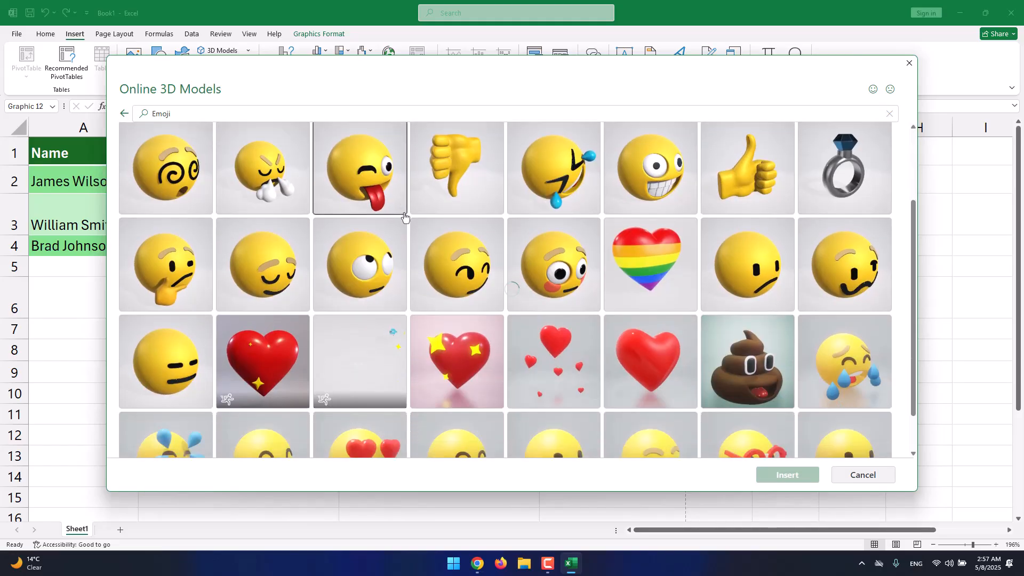
scroll(403, 216, up, 4)
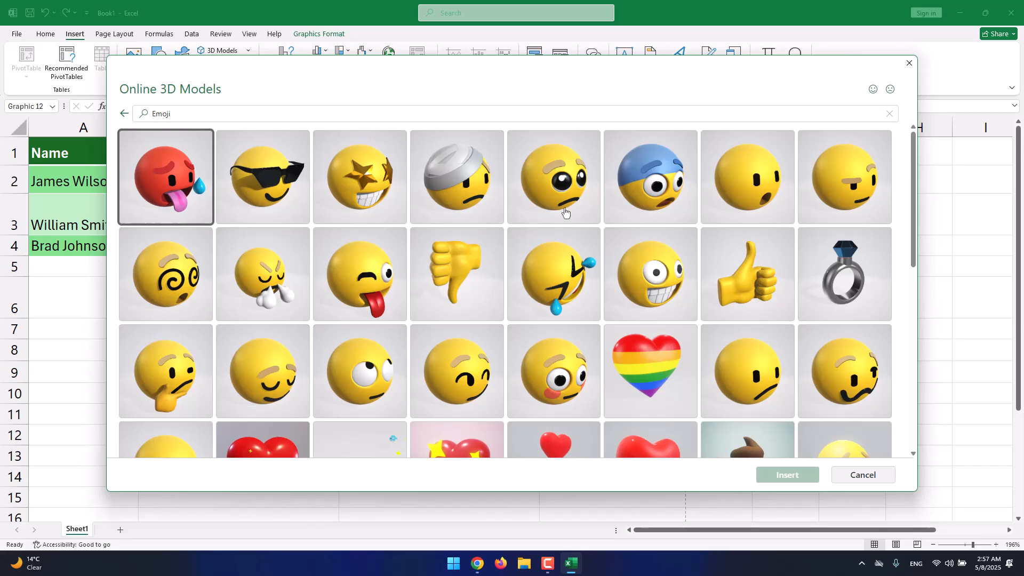
click(768, 212)
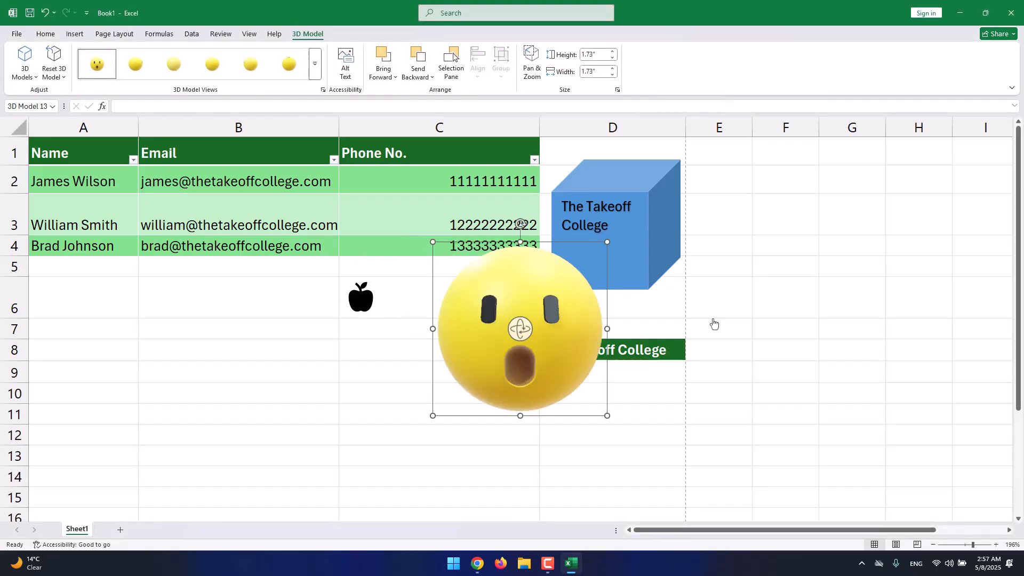
Move the emoji model below the table over columns A and B and apply the fifth view in the third row of 3D model views.
drag(574, 313, 226, 364)
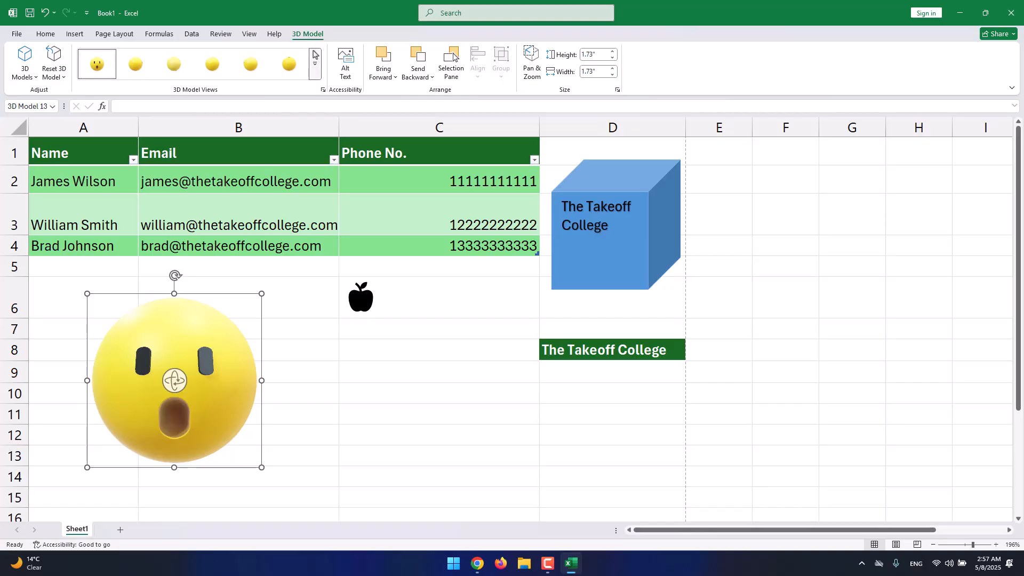
click(316, 68)
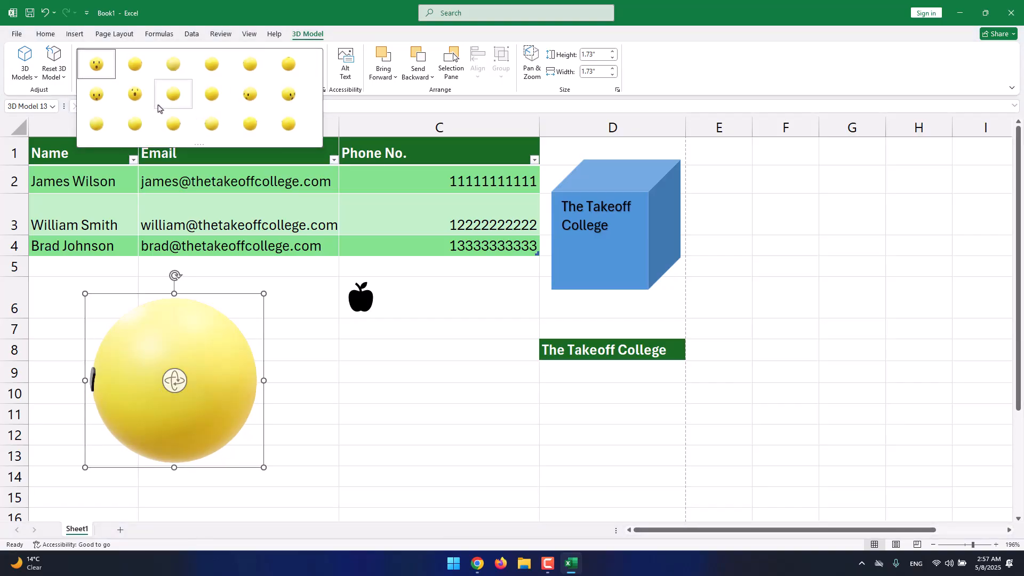
click(251, 124)
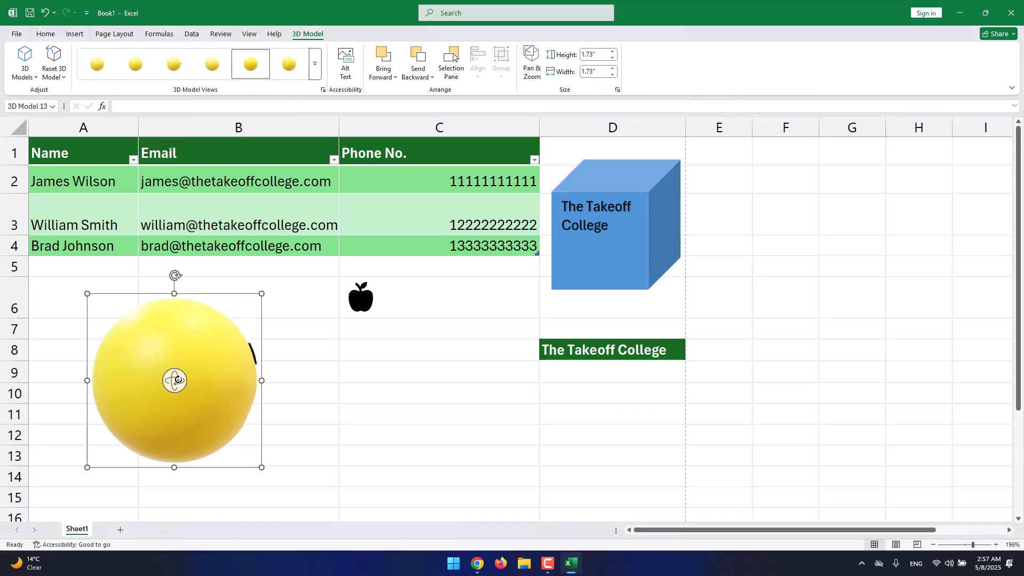
Rotate the emoji model freehand so its face points down and left, and place it at about 1.06" square beside the apple.
drag(177, 378, 13, 437)
drag(259, 302, 475, 307)
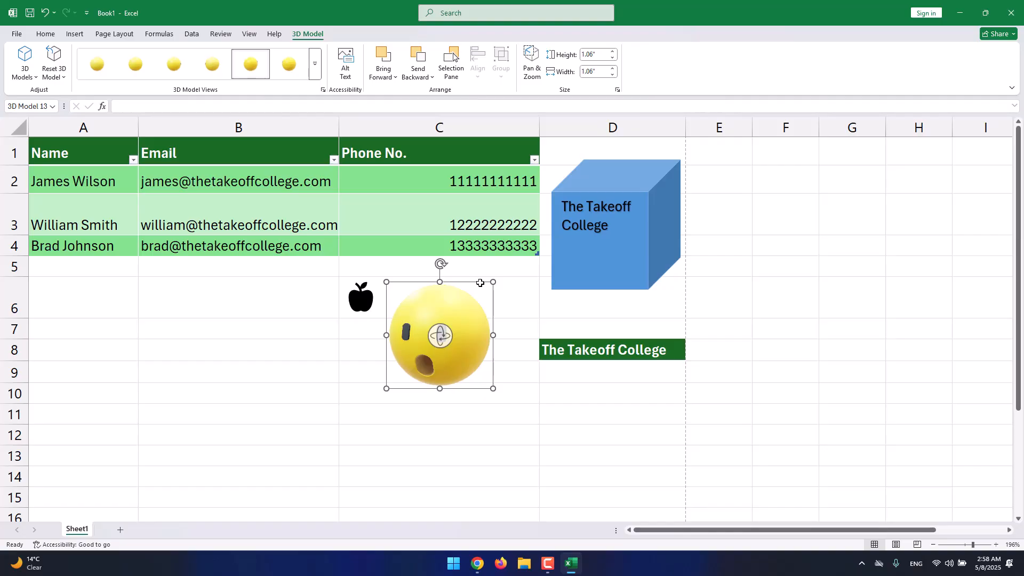
Browse the list, process and hierarchy SmartArt layouts, and insert the Basic Process graphic.
click(75, 34)
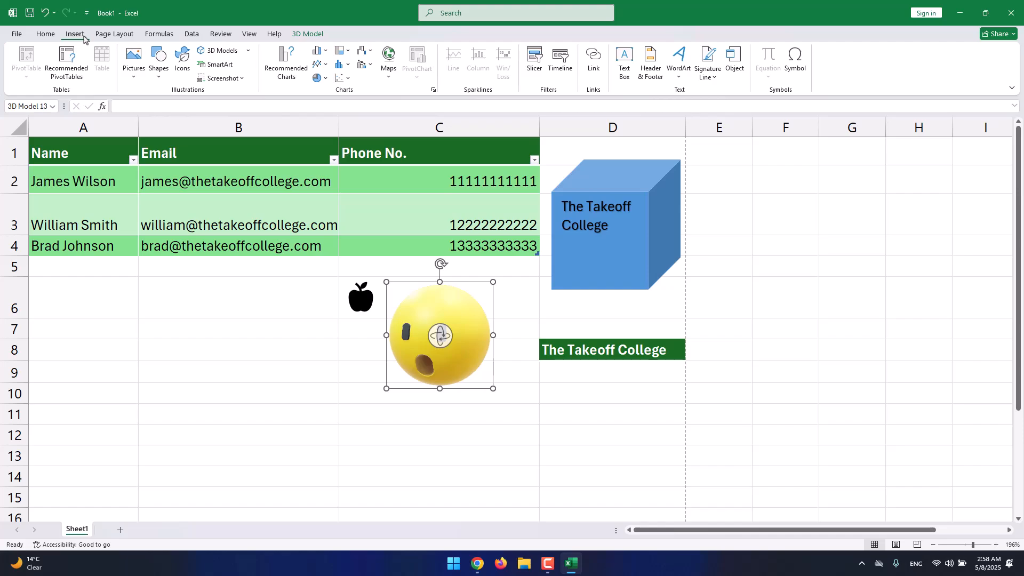
click(225, 70)
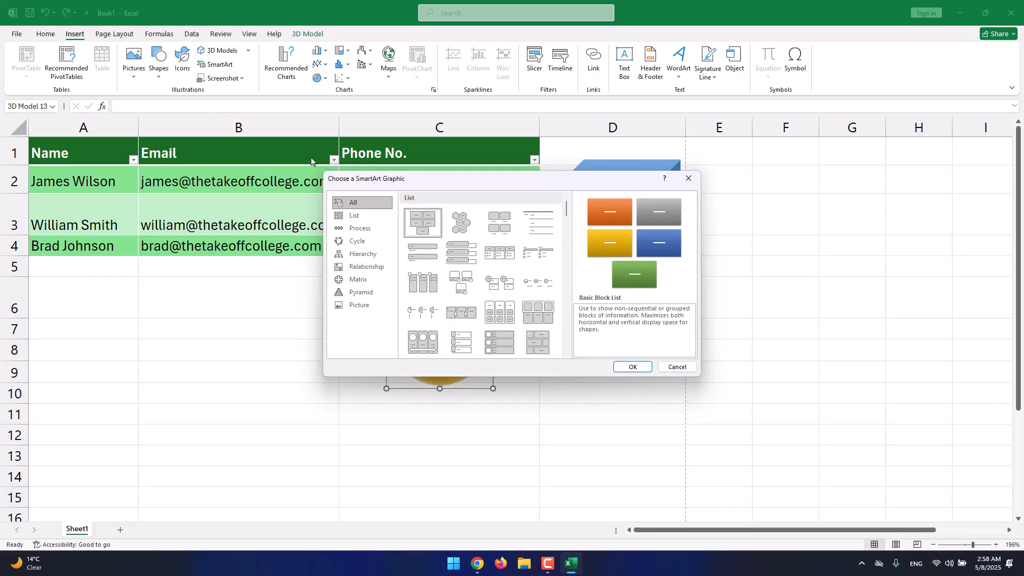
click(357, 216)
click(362, 228)
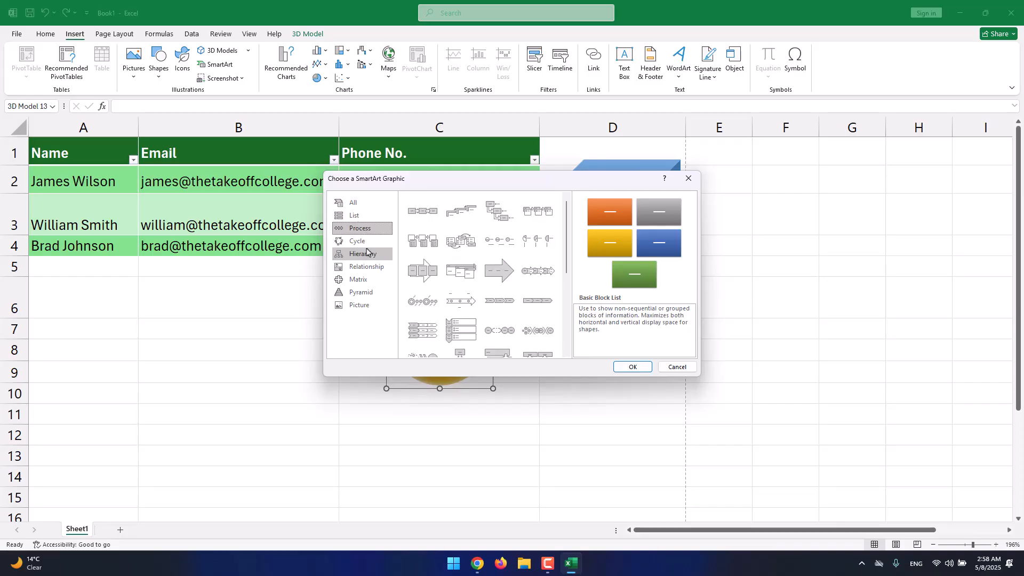
click(367, 253)
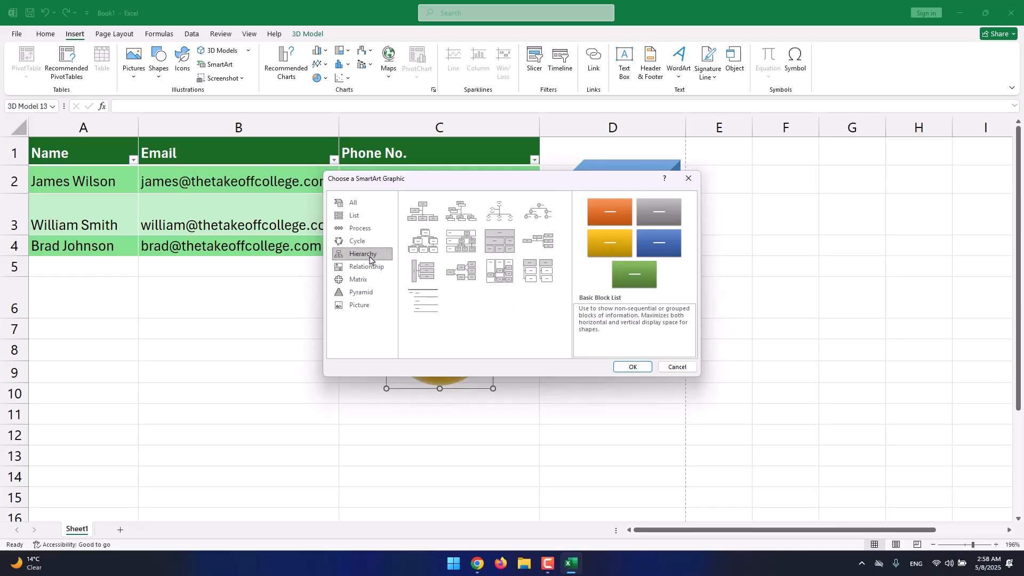
click(461, 241)
click(461, 210)
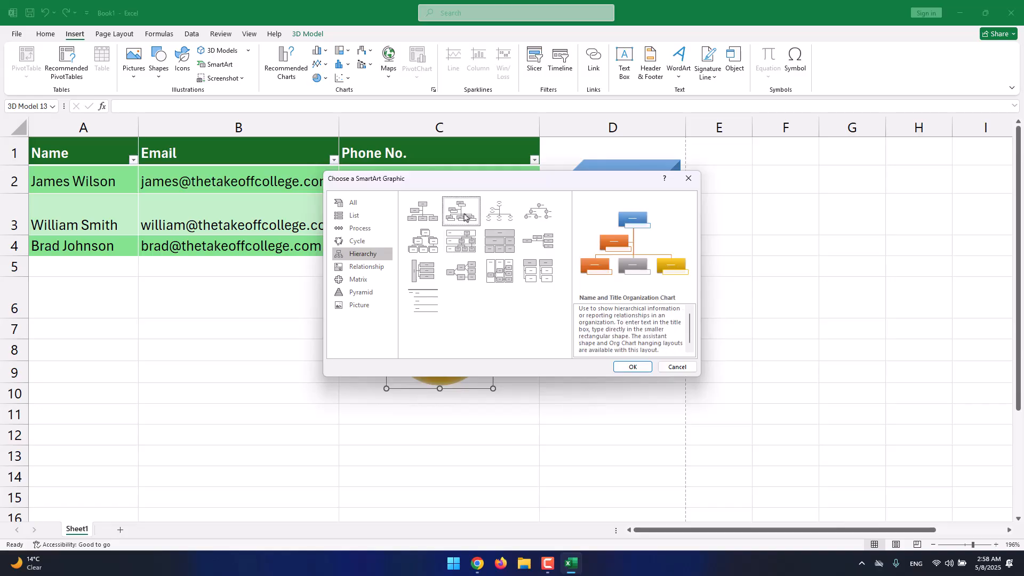
click(367, 229)
click(422, 210)
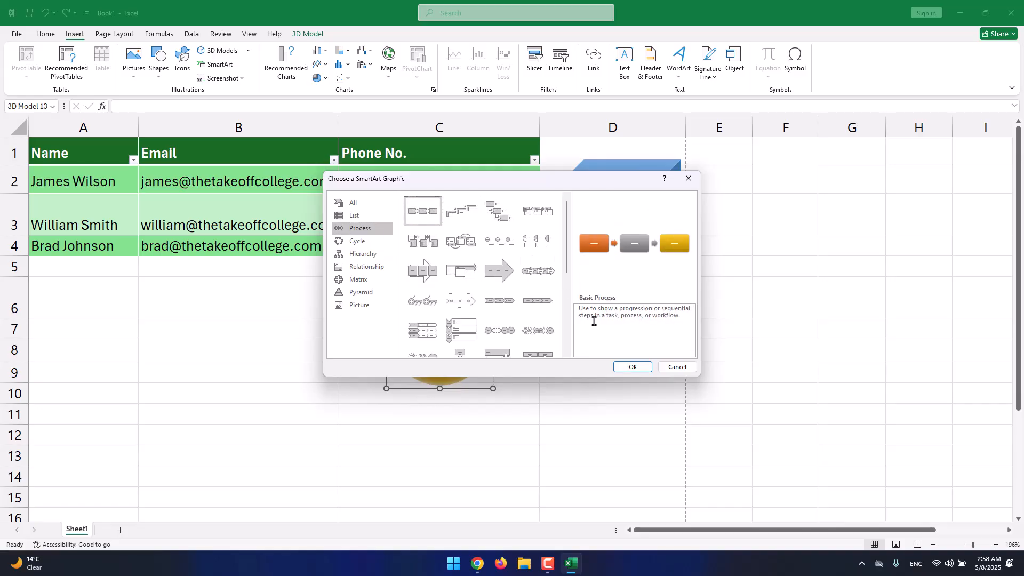
click(627, 371)
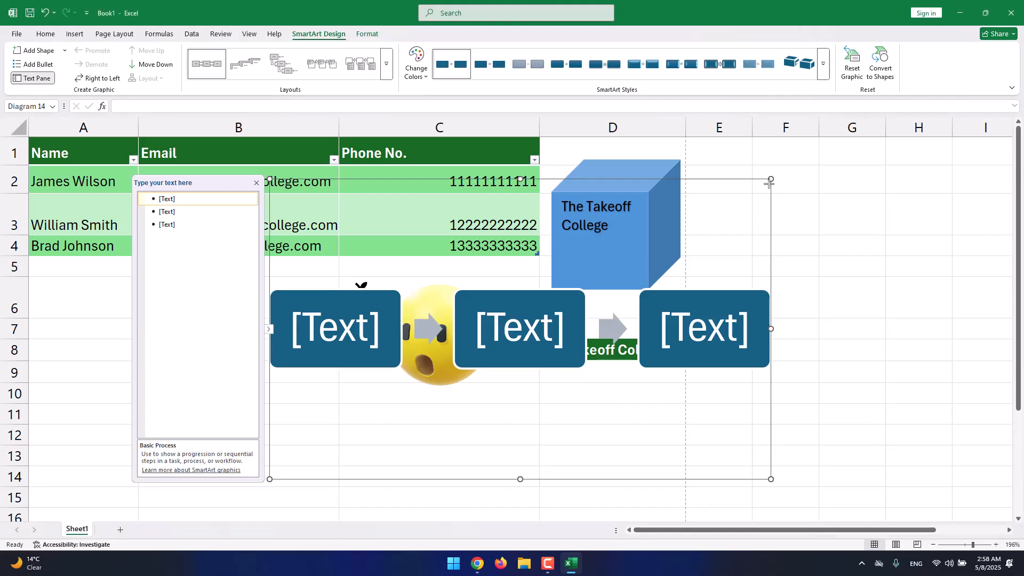
Shrink the process graphic to about half its size and place it below the table across columns B and C, rows 8 to 15.
drag(770, 179, 453, 361)
click(83, 367)
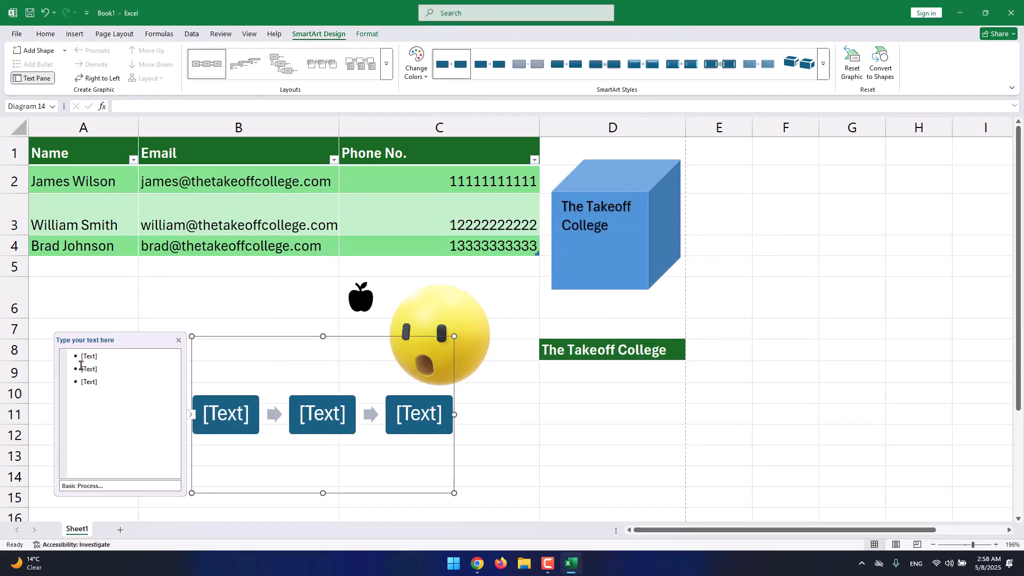
Label the three process boxes "Step #01", "Step #02" and "Step #03".
click(103, 355)
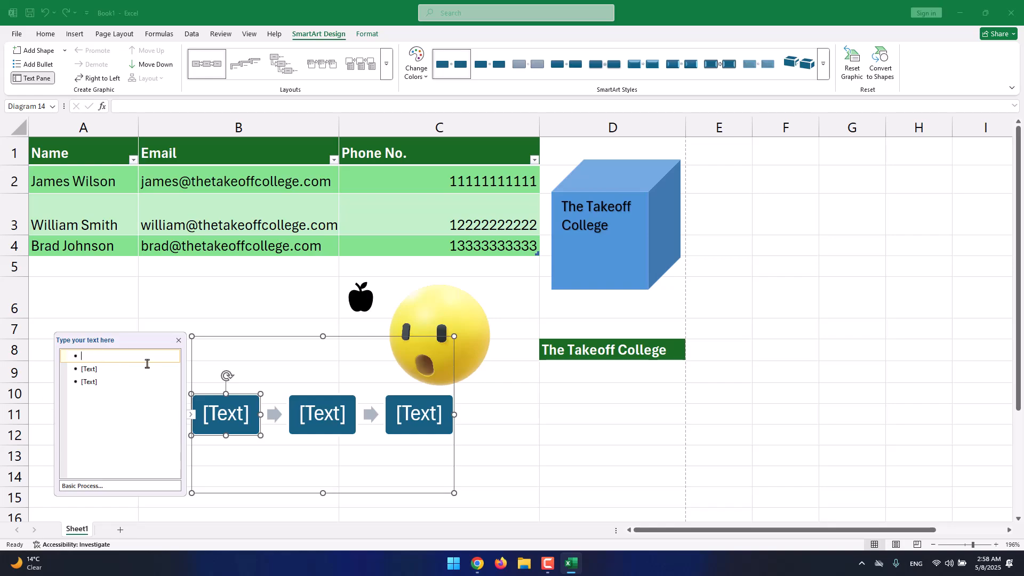
text(Step )
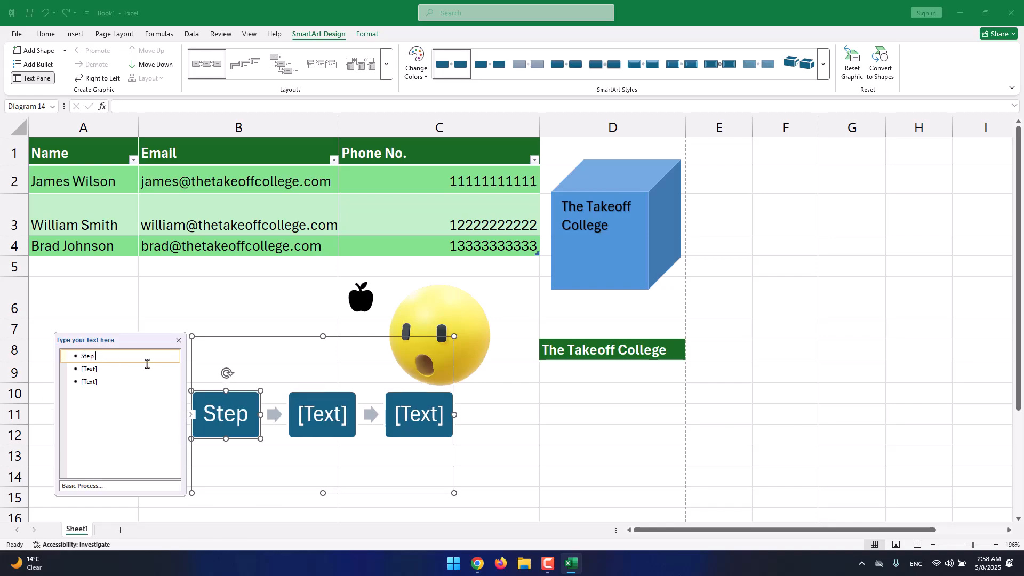
text(#01)
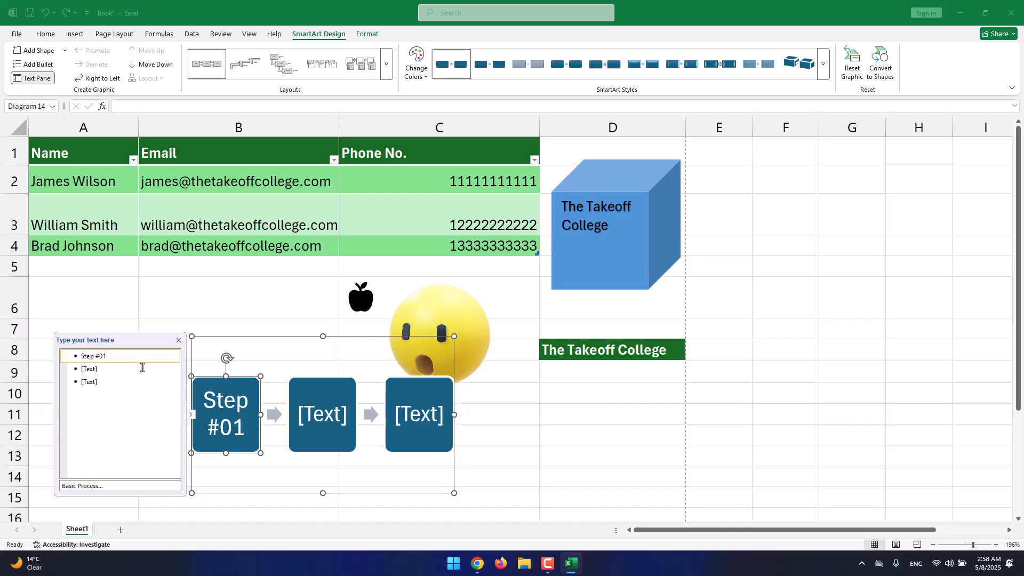
click(142, 368)
text(Step #02)
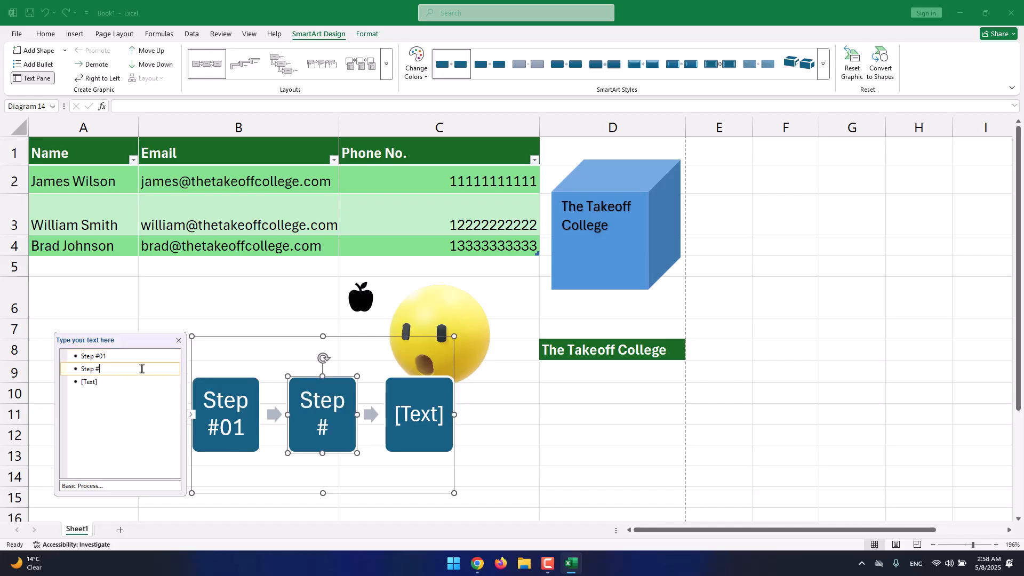
click(135, 383)
text(Step @)
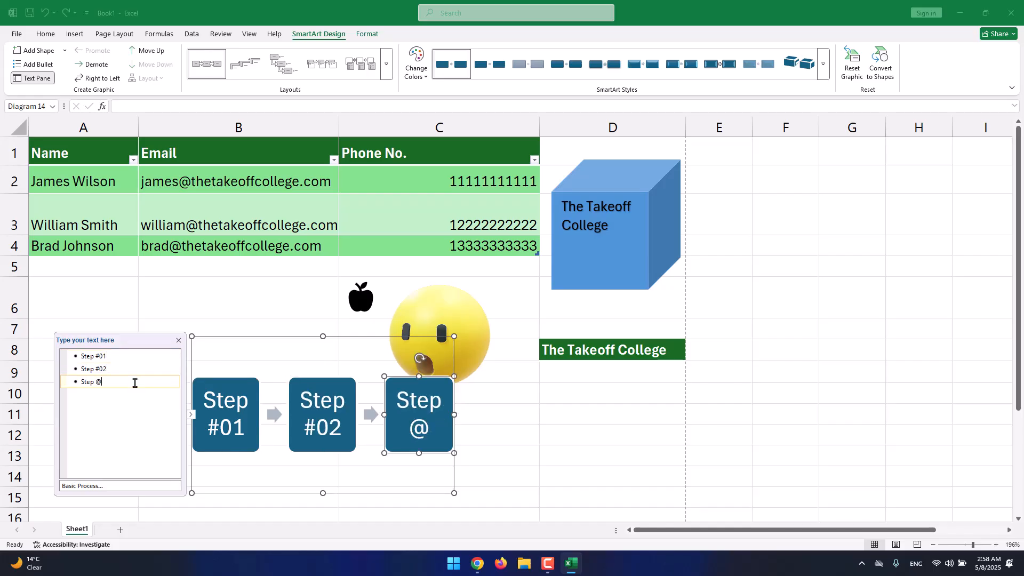
key(BackSpace)
text(@0)
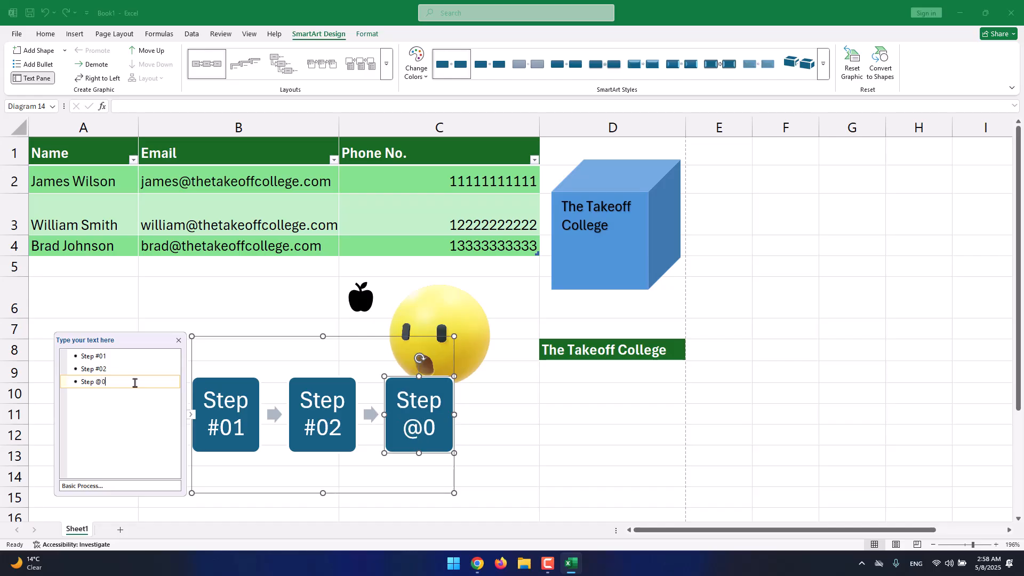
key(BackSpace)
key(BackSpace)
text(#03)
key(Return)
Delete the empty fourth box of the process graphic and select the whole graphic.
click(217, 388)
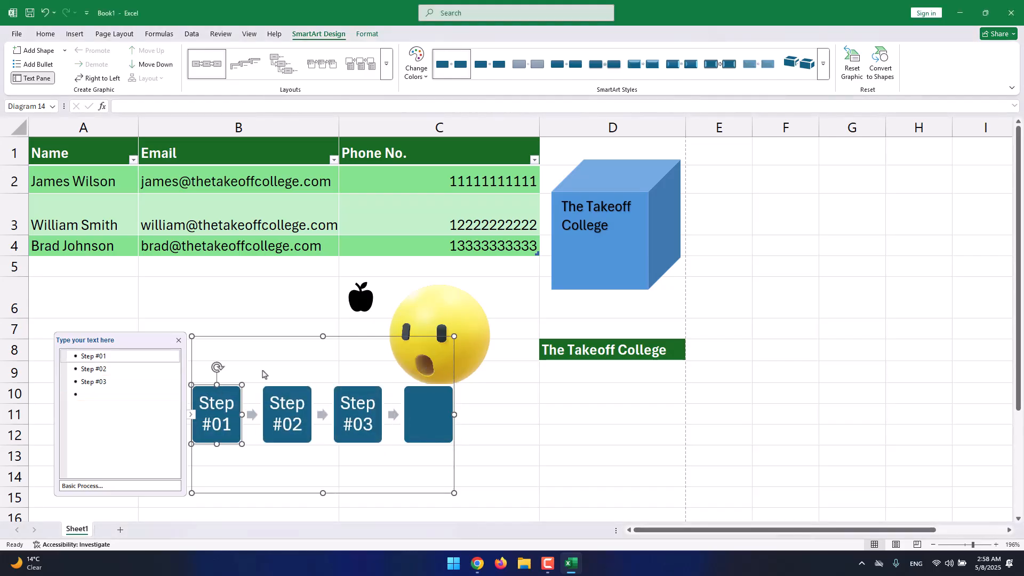
click(427, 413)
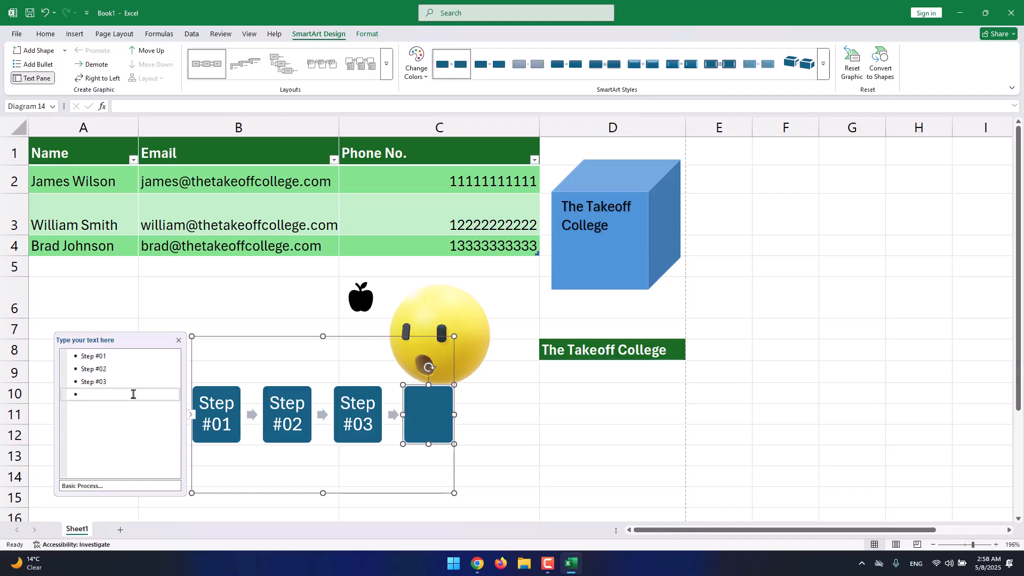
key(BackSpace)
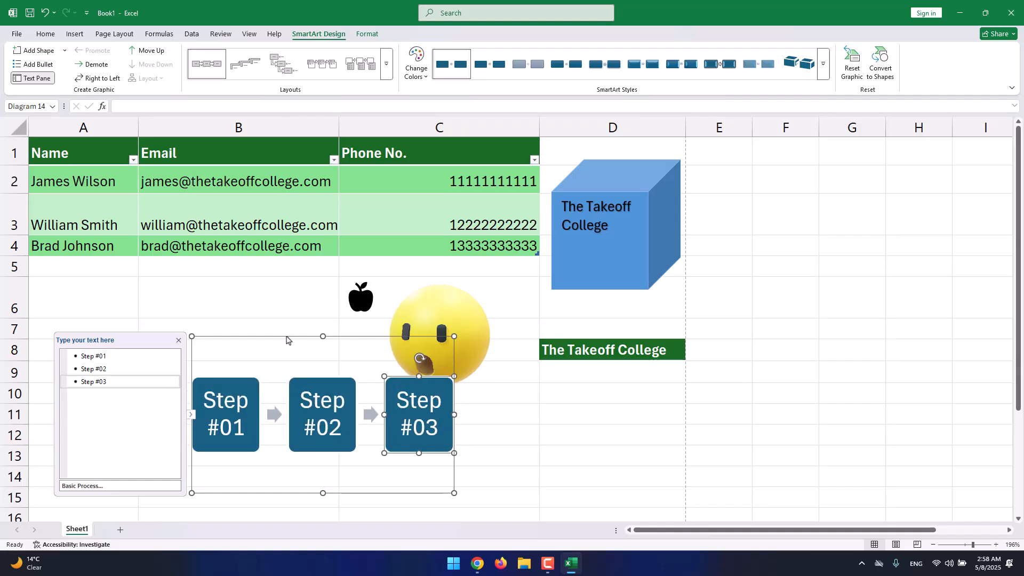
click(287, 336)
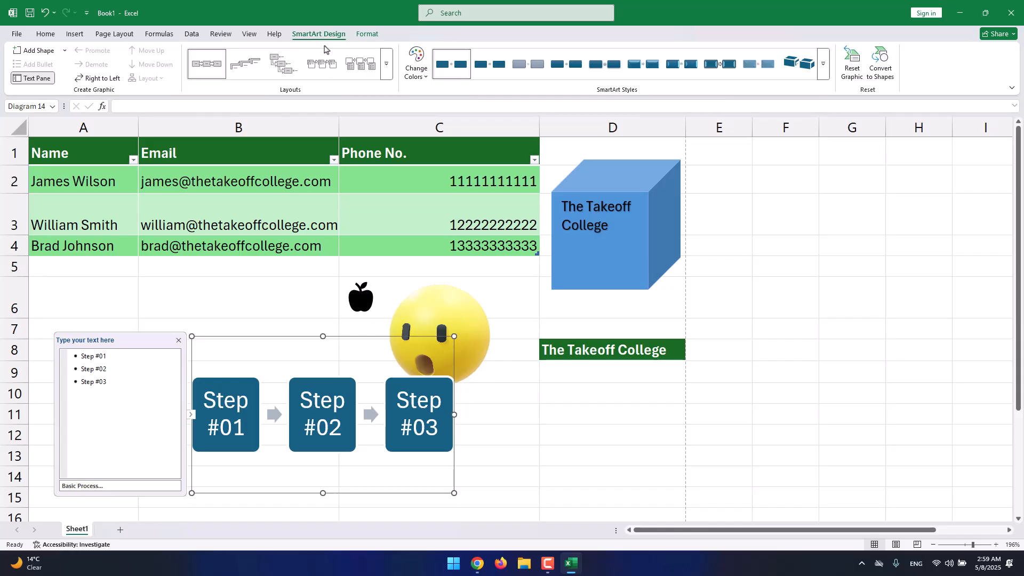
Recolor the process graphic with the third Colorful variant, running from dark green through teal to blue.
click(823, 64)
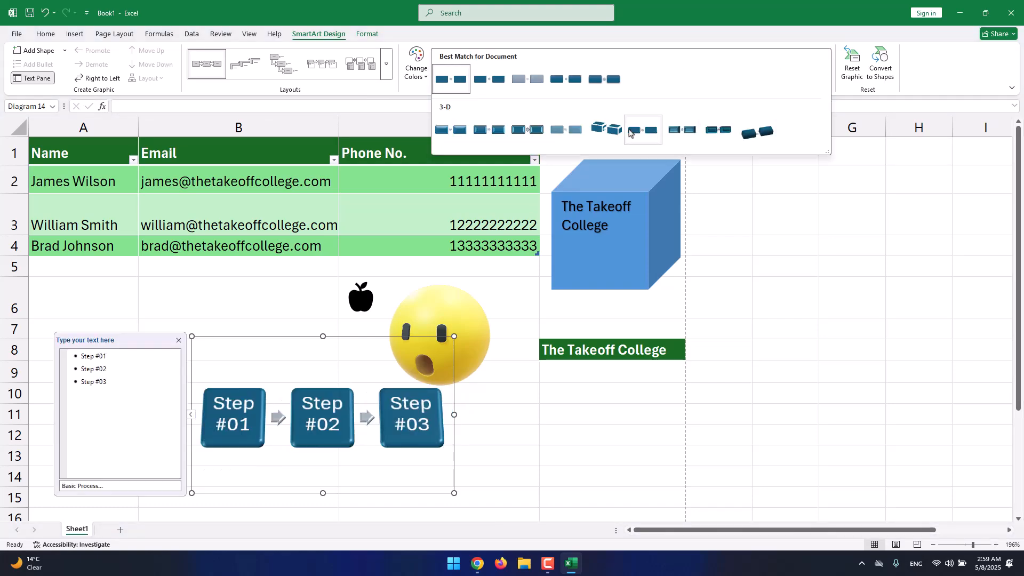
click(416, 61)
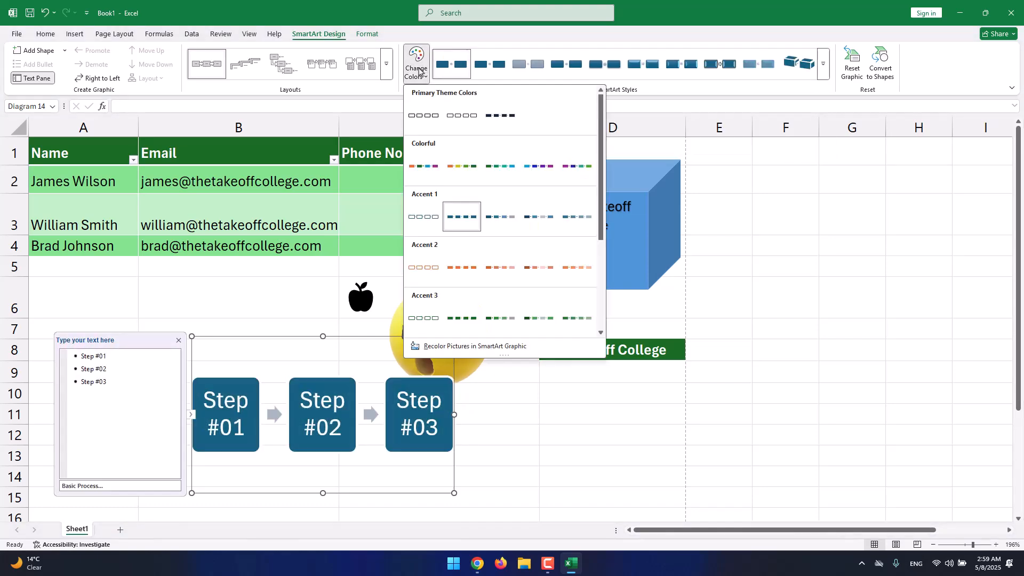
click(486, 160)
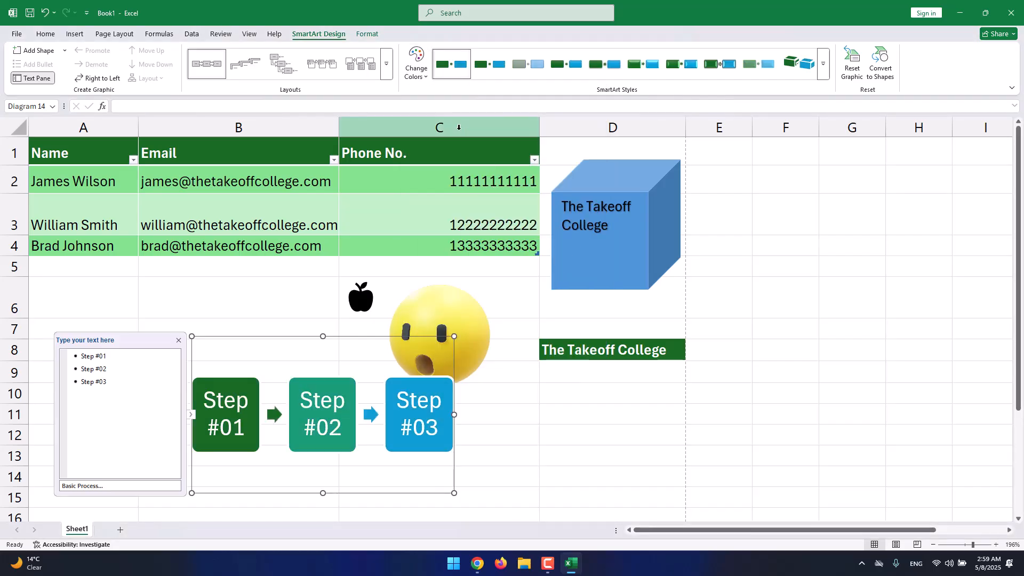
click(386, 64)
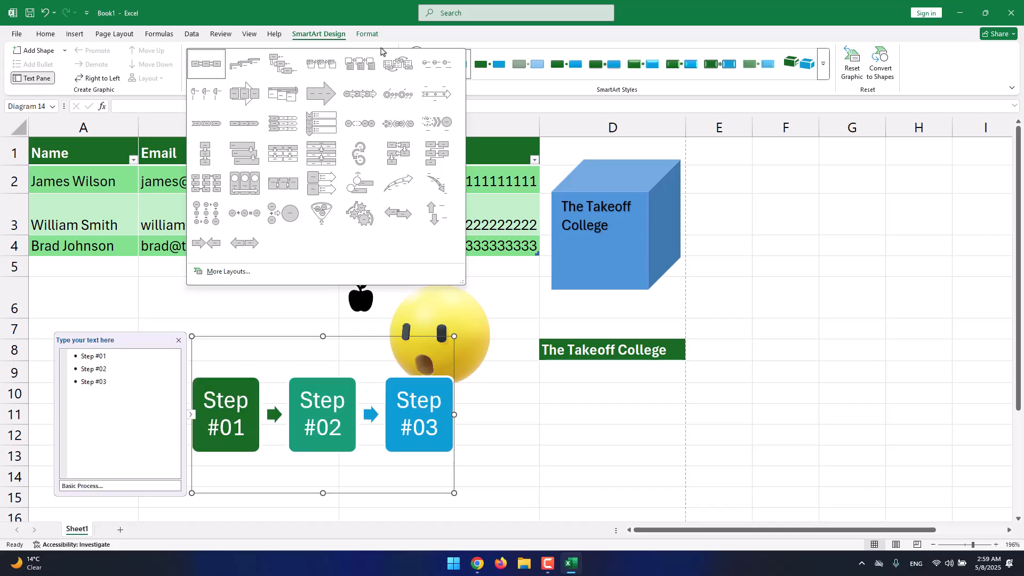
click(397, 41)
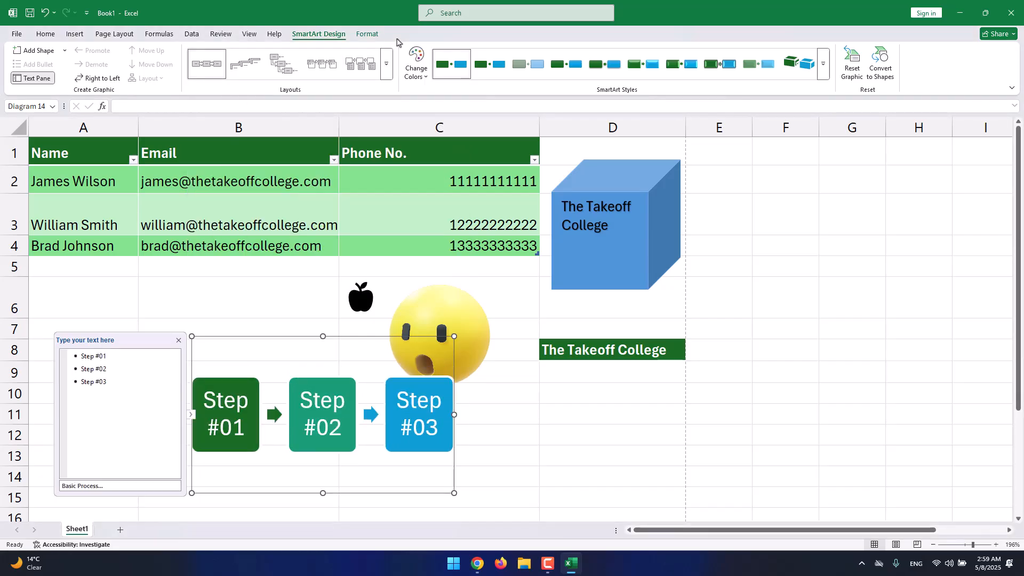
click(380, 39)
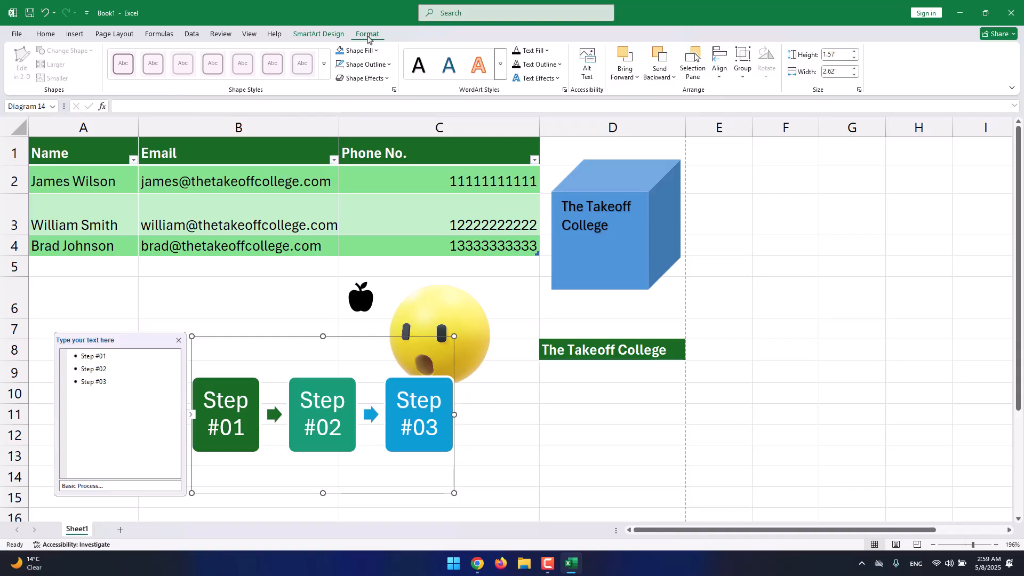
click(442, 400)
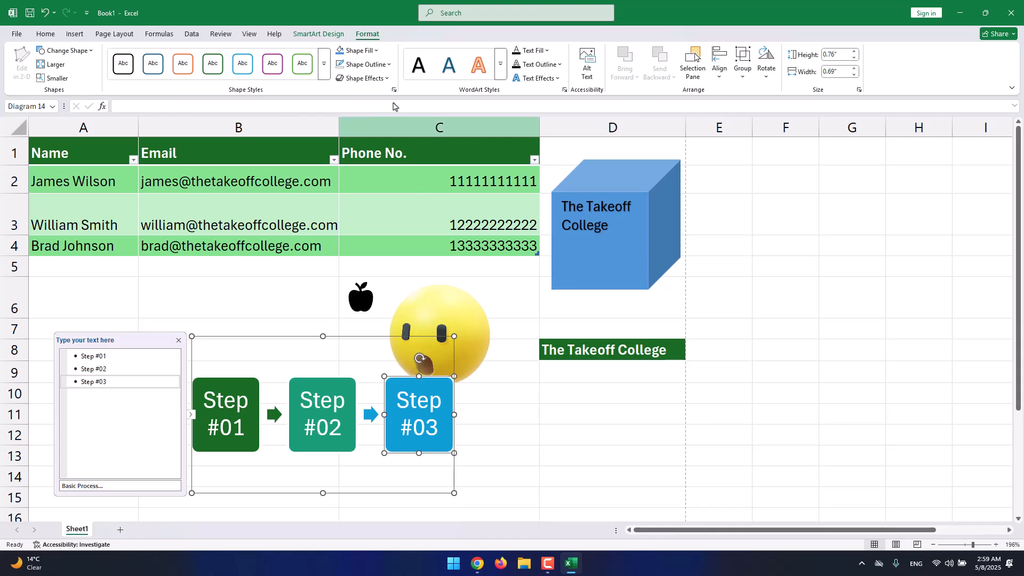
click(325, 64)
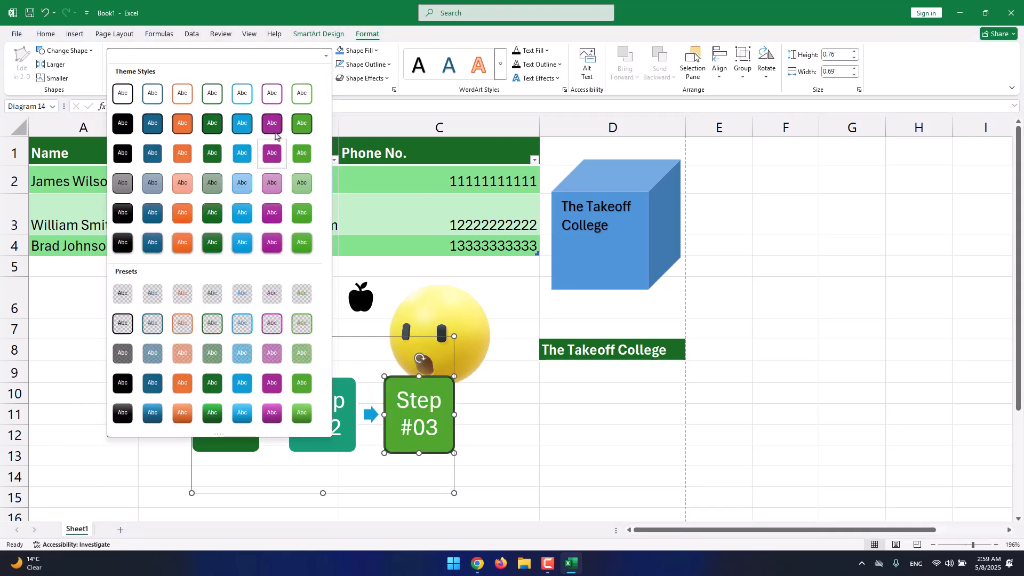
click(411, 39)
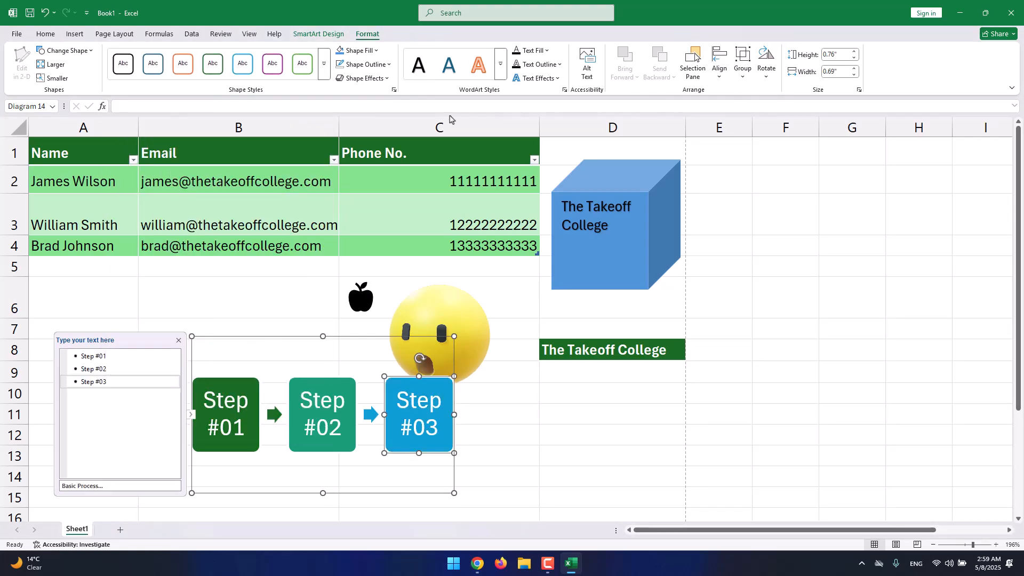
key(Escape)
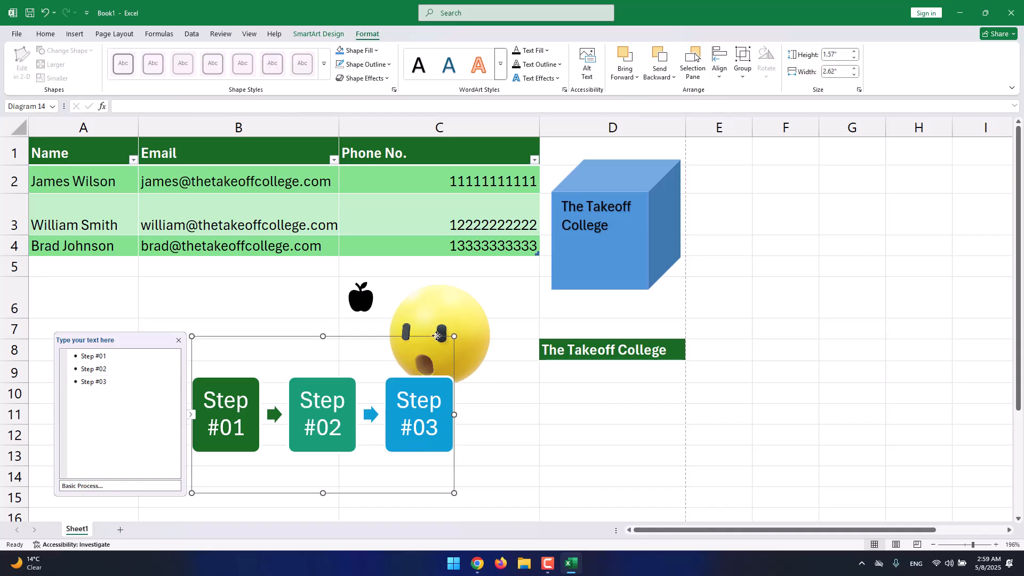
Apply the gray gradient WordArt style to the text of all three process boxes.
click(499, 74)
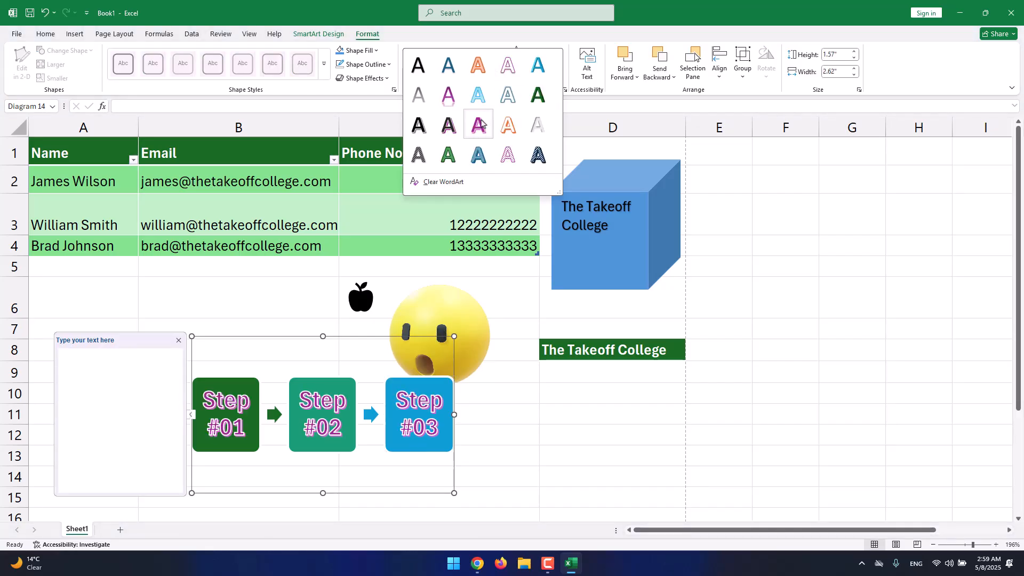
click(419, 97)
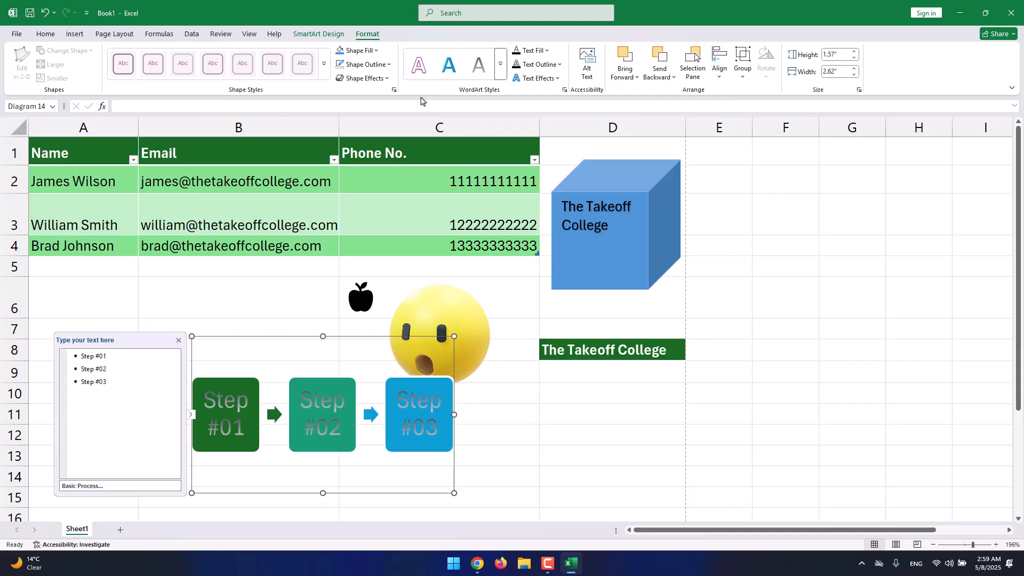
Insert a screen clipping of the desktop corner containing the Excel shortcut, about 4.42 by 3.05 inches.
click(77, 36)
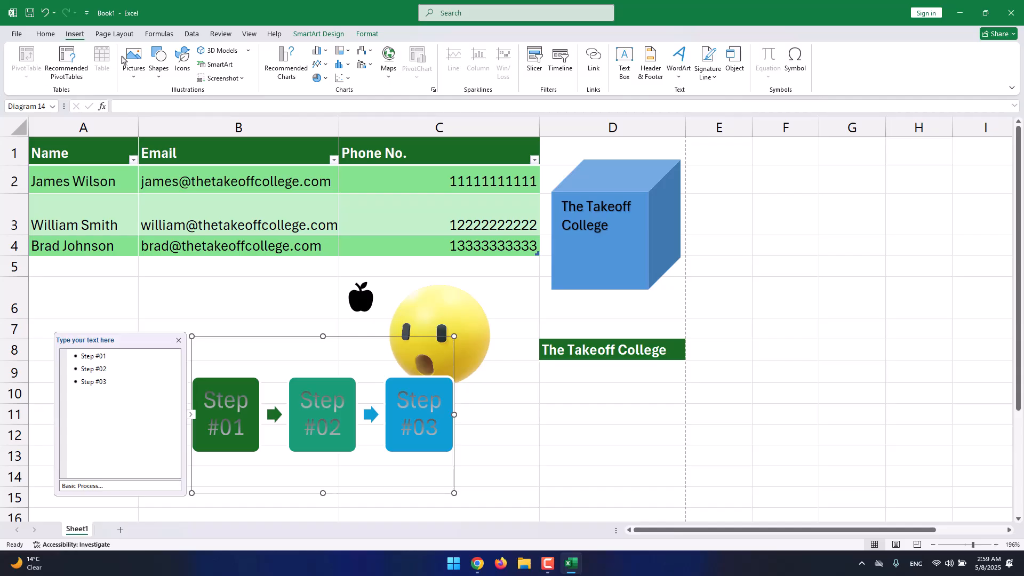
click(208, 78)
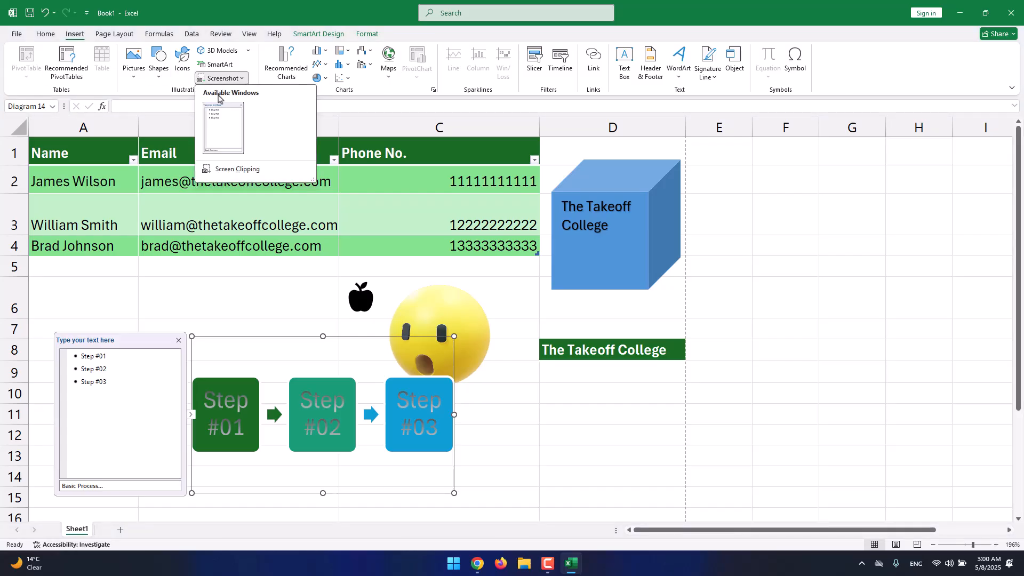
click(237, 170)
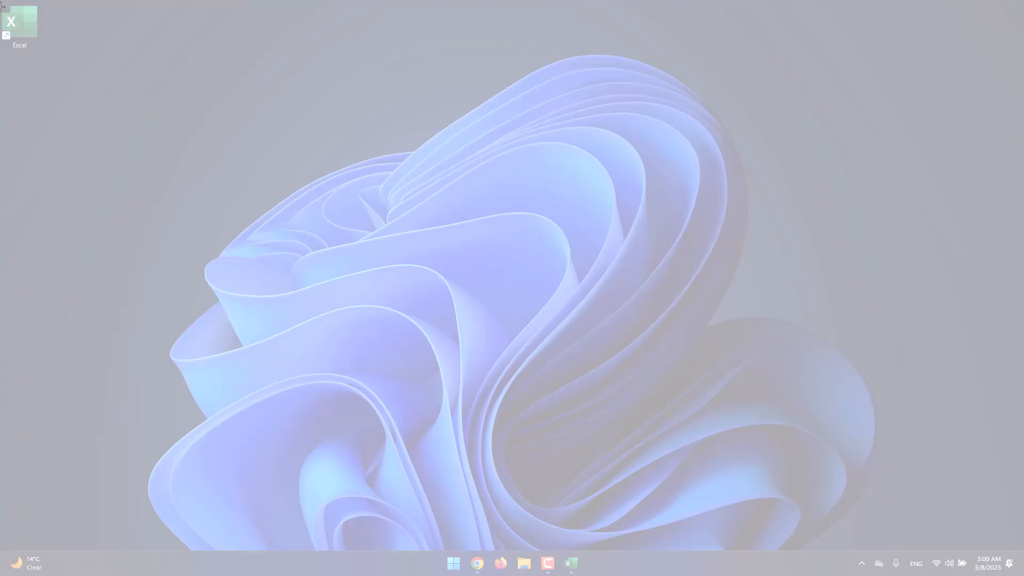
drag(2, 3, 232, 161)
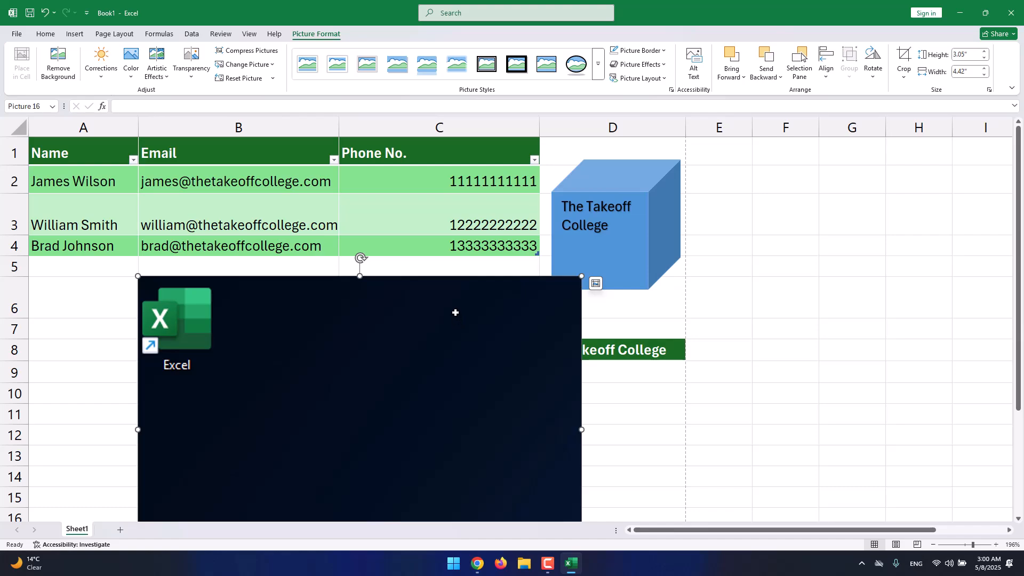
Shrink the screen clipping to about 2.03 by 1.4 inches and place it across columns D to G, rows 9 to 15.
drag(455, 312, 401, 374)
drag(359, 400, 770, 398)
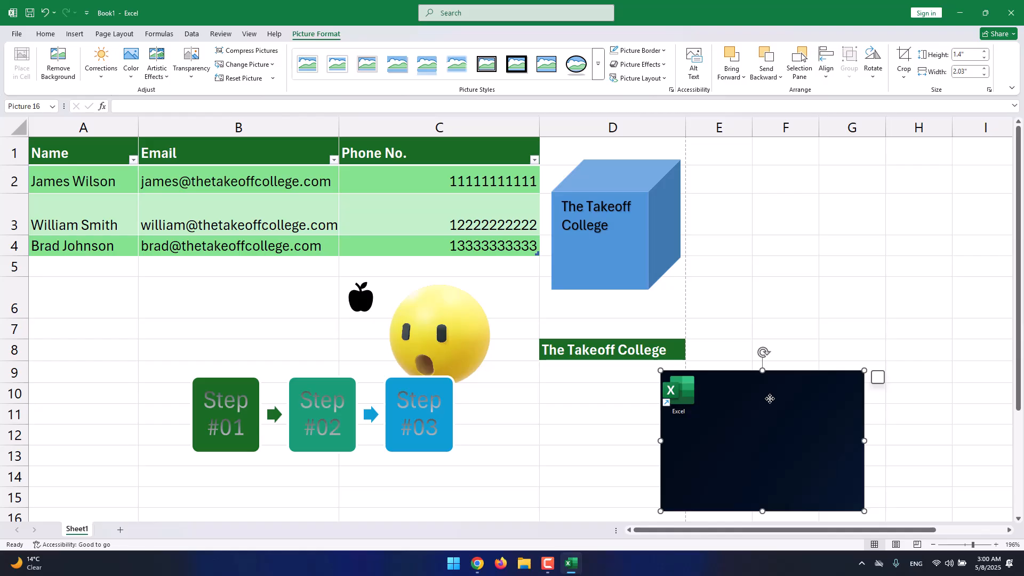